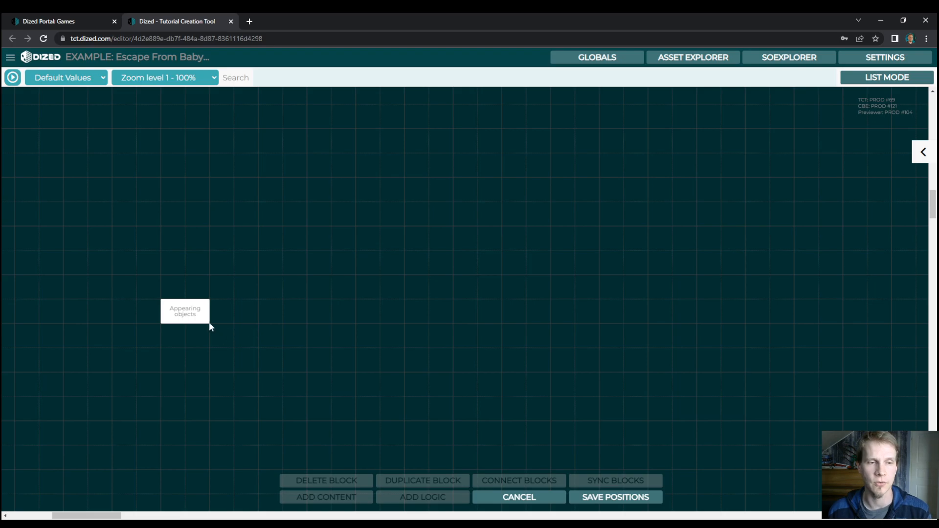
- Open the Appearing objects block and place the Gameboard smart object in the middle of the scene
double_click(184, 314)
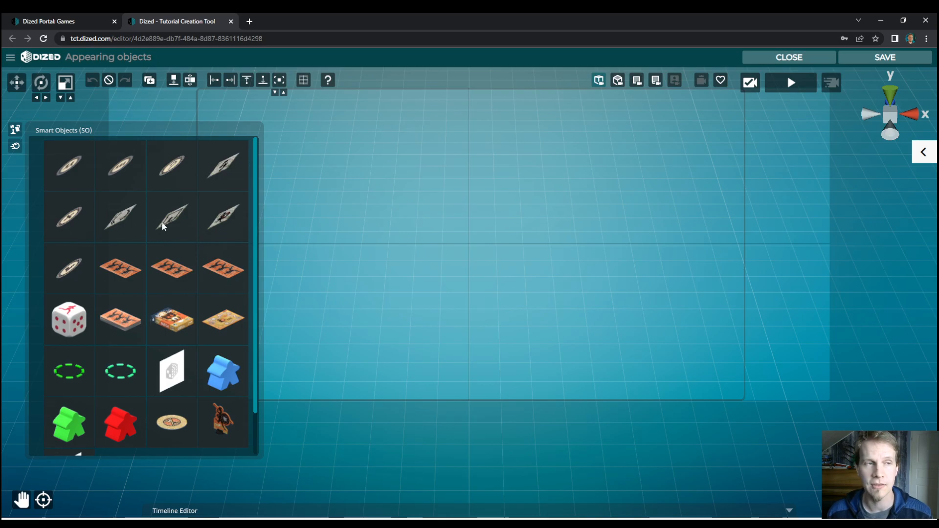
click(16, 82)
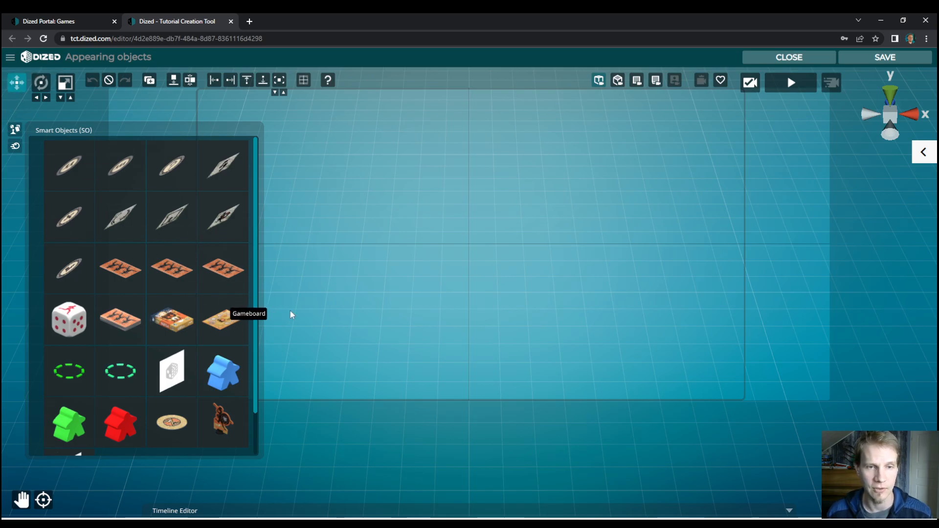
drag(223, 319, 496, 267)
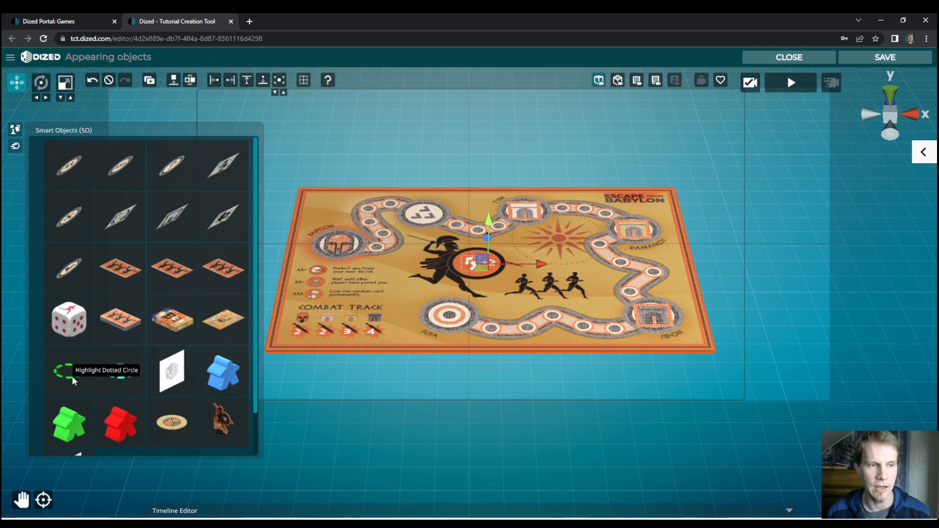
- Add the green Highlight Dotted Circle to the scene and move it onto the +2 shield on the gameboard
click(470, 258)
drag(473, 224, 474, 192)
key(r)
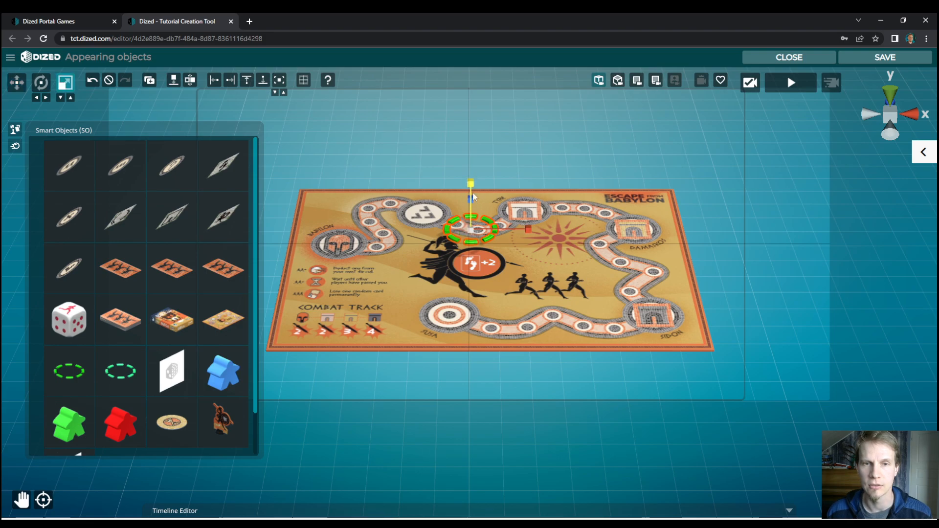
key(w)
drag(470, 207, 473, 265)
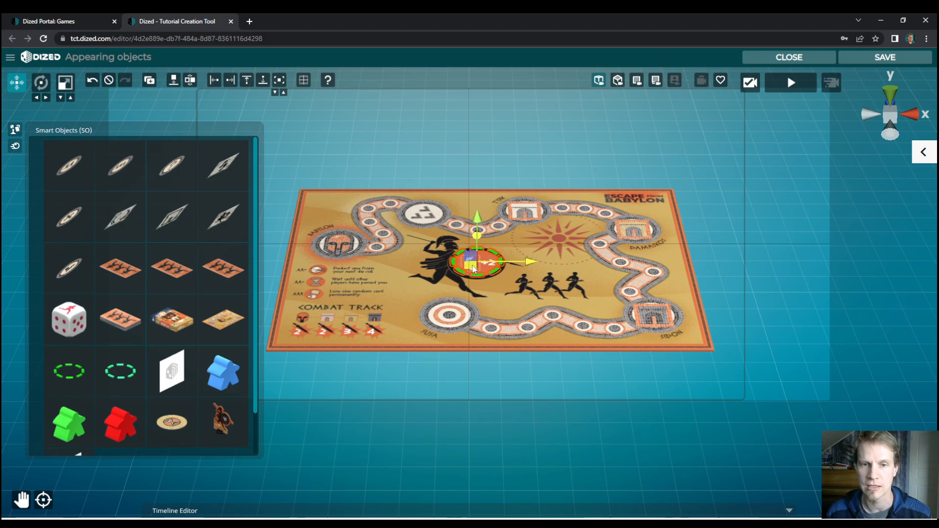
- Scale the green highlight circle so its dashes surround the +2 shield and lie almost flat on the board
key(r)
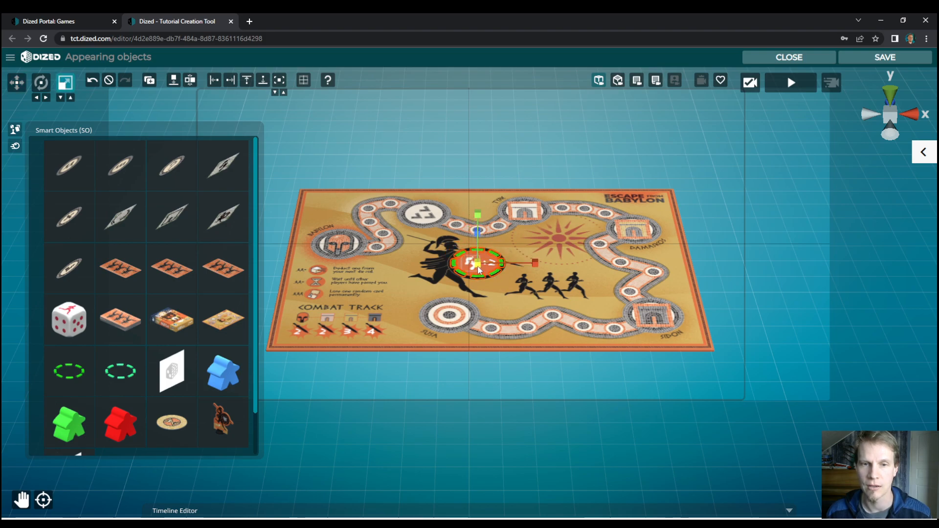
drag(480, 269, 487, 265)
key(w)
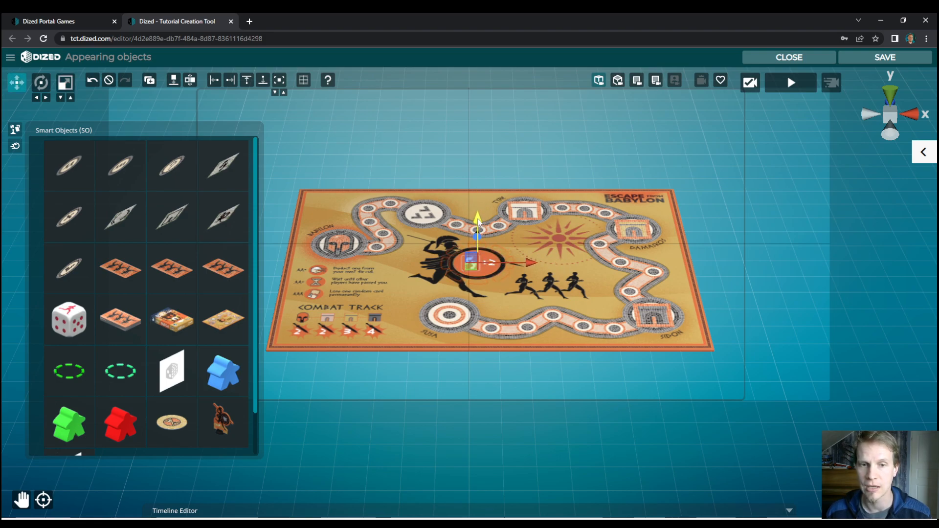
key(e)
key(w)
key(r)
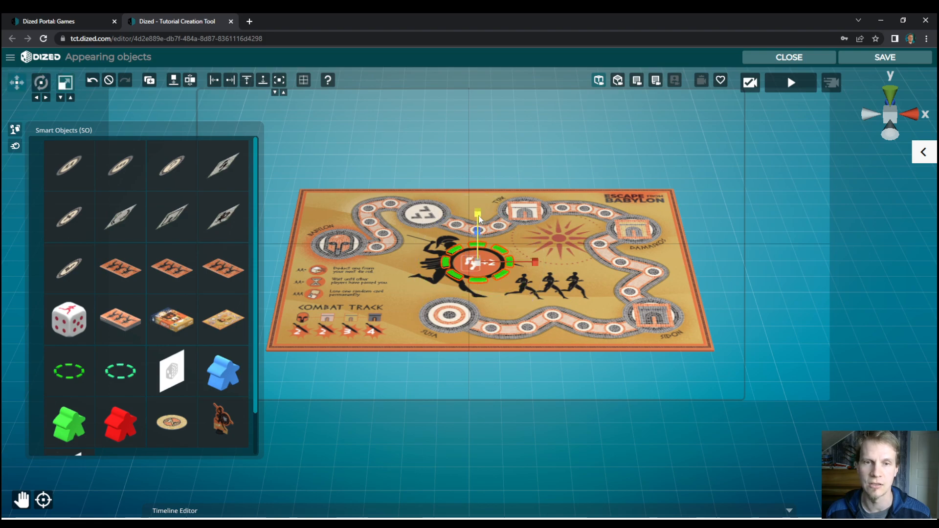
key(w)
- Record an animation segment about 1 second long for the highlight circle in the Timeline Editor
scroll(478, 235, up, 5)
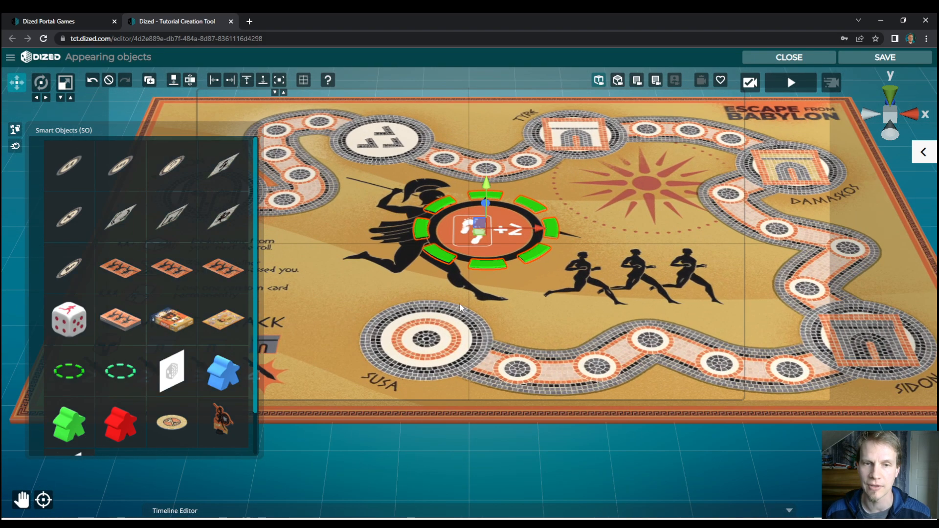
key(q)
drag(473, 304, 466, 373)
scroll(470, 367, up, 3)
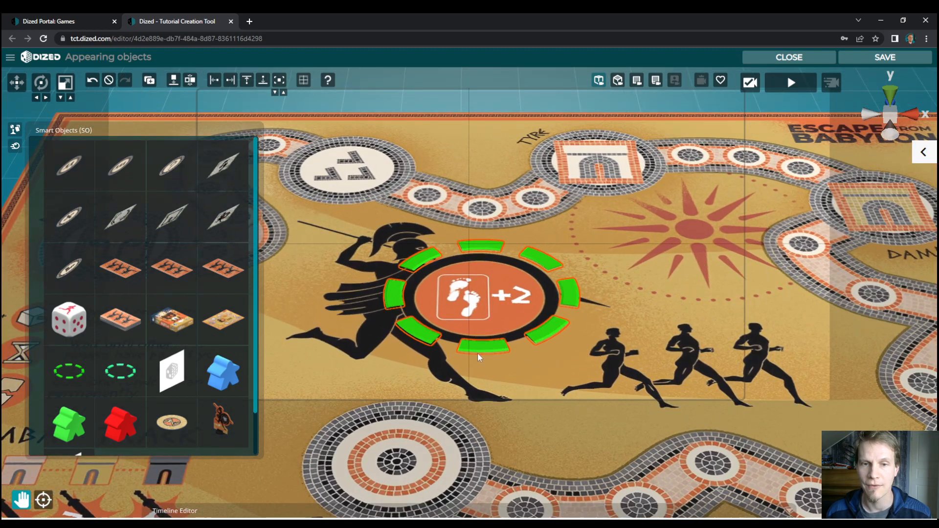
drag(539, 313, 519, 311)
key(w)
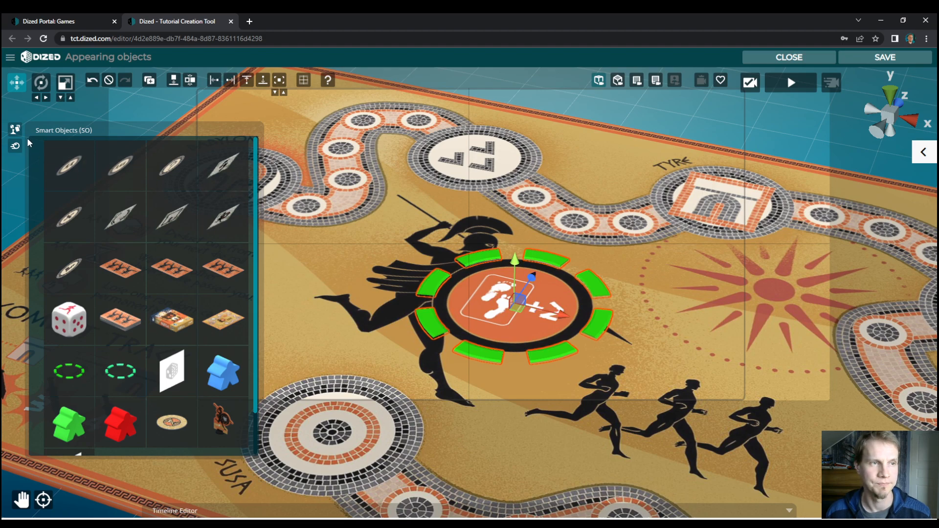
click(261, 511)
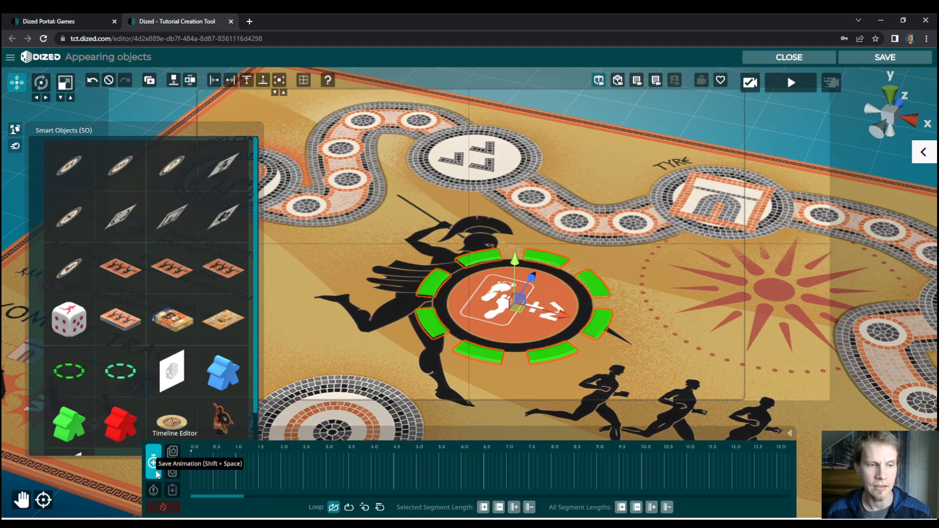
click(157, 470)
click(219, 474)
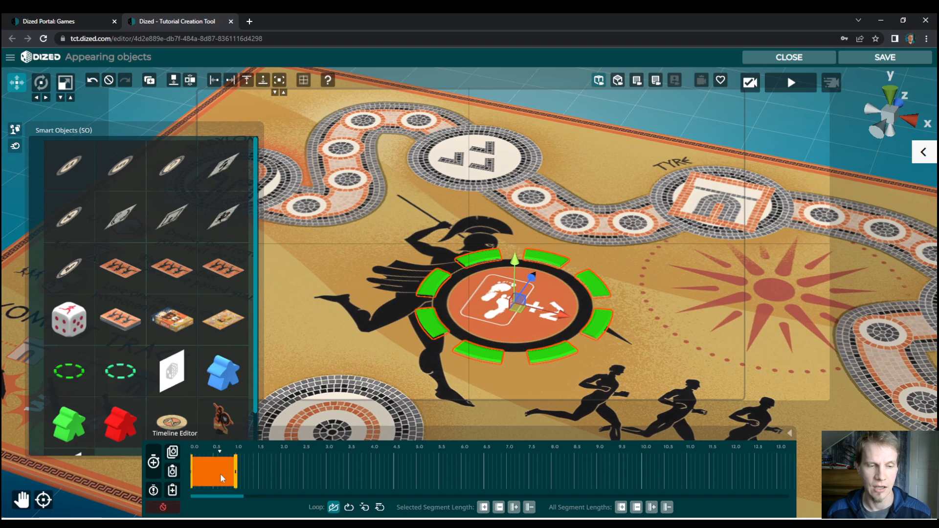
- Change the segment's start so the highlight lies hidden beneath the board, and shorten the segment to about 0.1 seconds
right_click(226, 470)
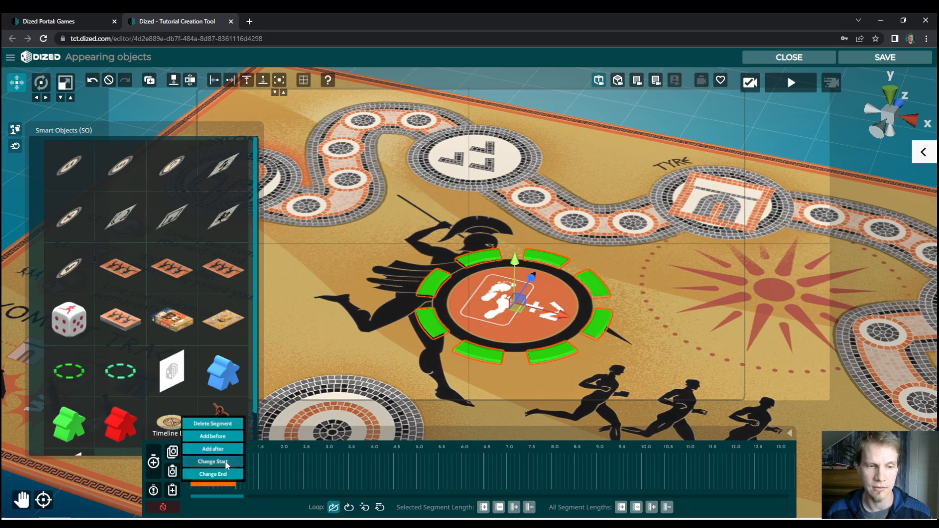
click(224, 462)
drag(513, 261, 513, 268)
click(158, 464)
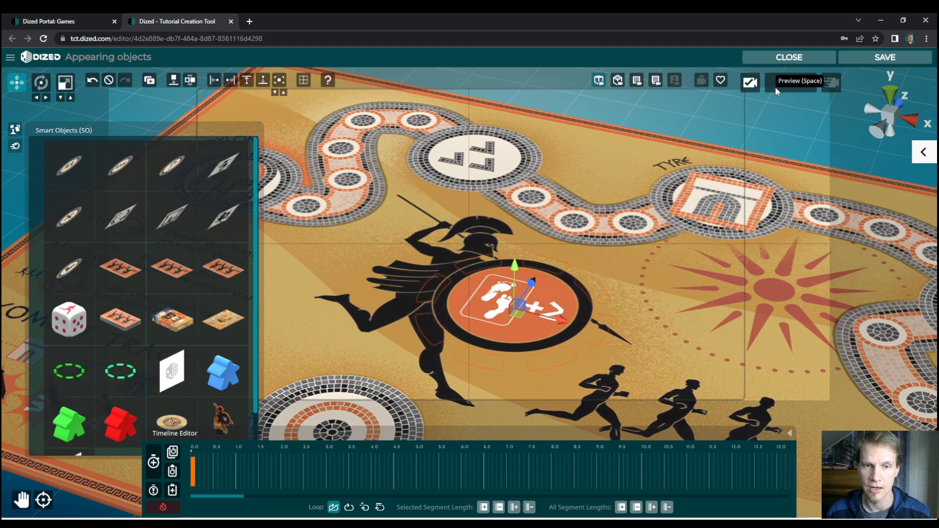
- Set up a short second segment starting at about 2.2 seconds that brings the highlight onto the board, and preview the animation
click(221, 470)
click(248, 473)
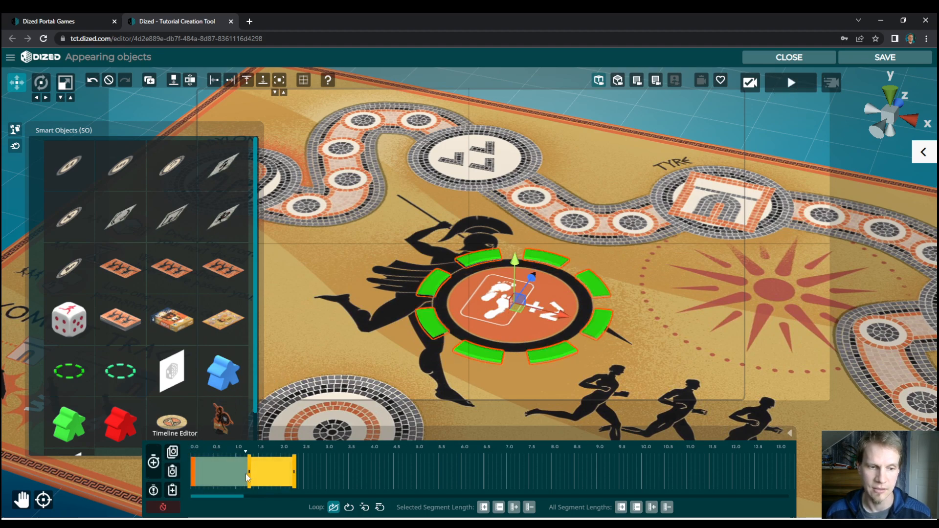
drag(250, 473, 292, 473)
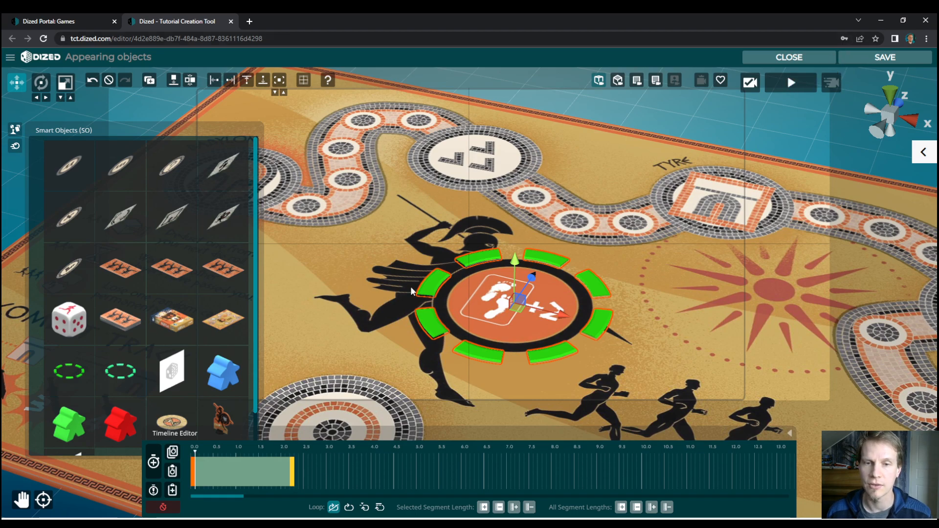
click(796, 87)
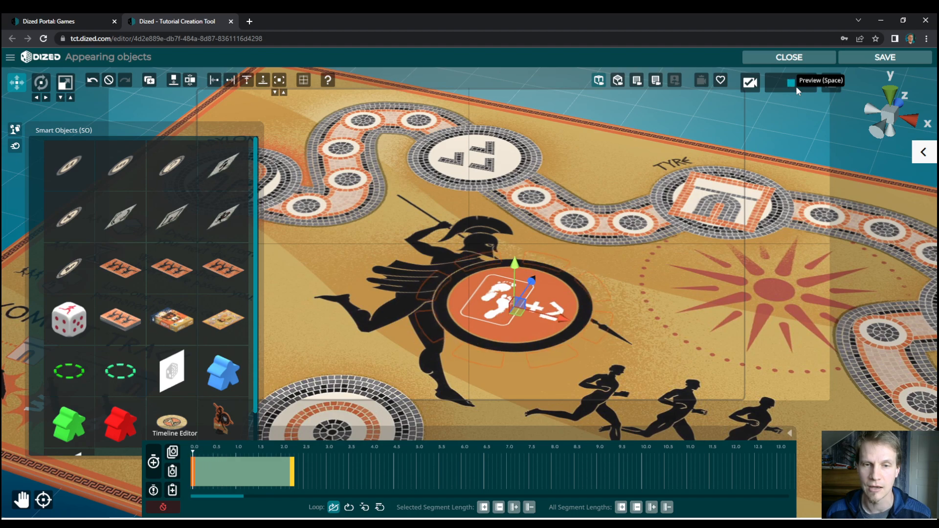
click(797, 86)
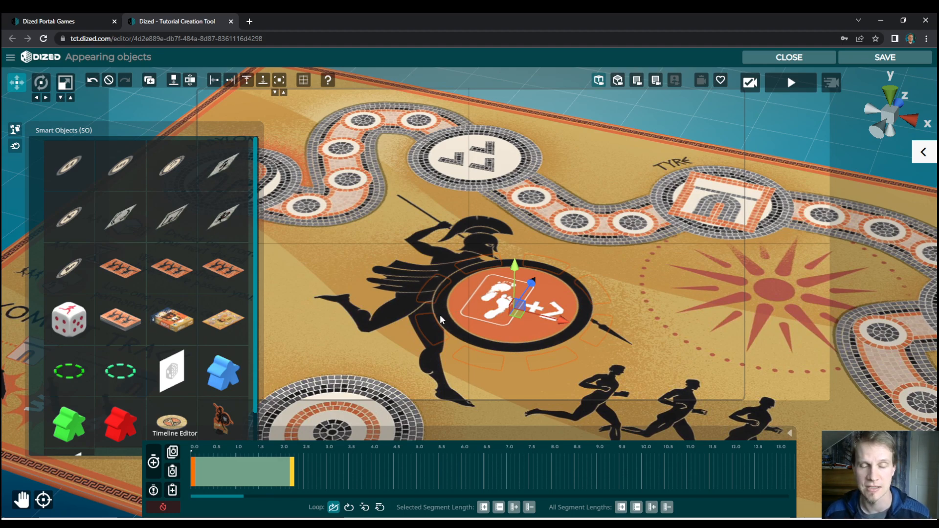
- Delete the highlight's second segment and lengthen the first one to about 2 seconds
right_click(293, 476)
click(292, 423)
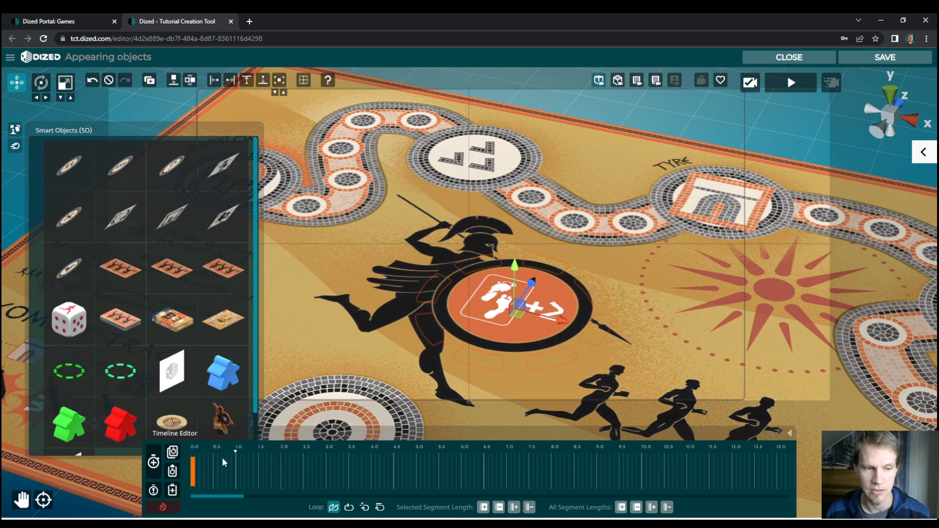
drag(194, 474, 284, 472)
drag(233, 452, 209, 451)
- Change the first segment's start so the highlight sits lower beneath the board and is scaled down very small, and save the animation
click(209, 470)
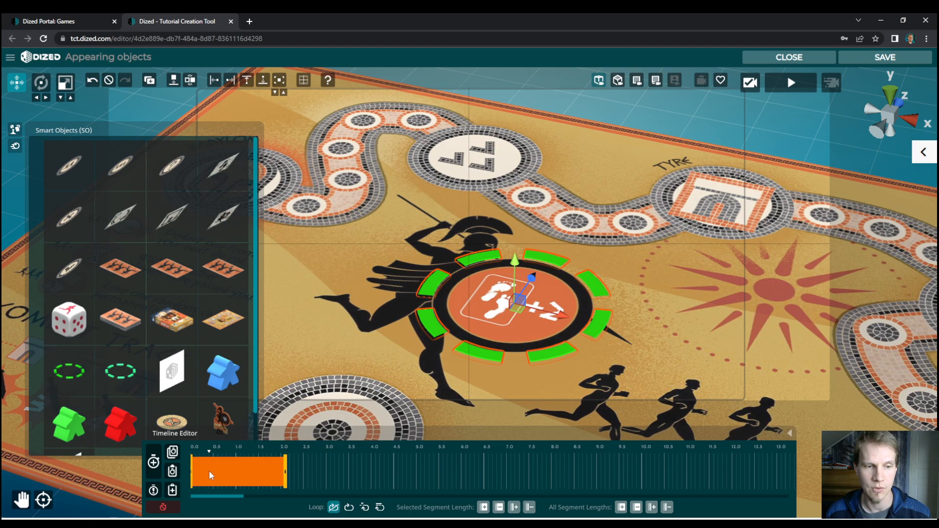
right_click(209, 470)
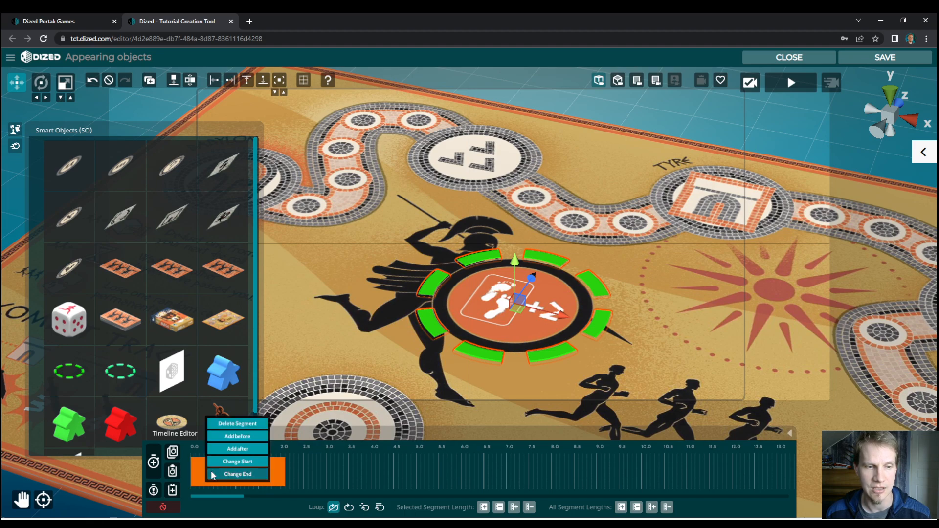
click(237, 463)
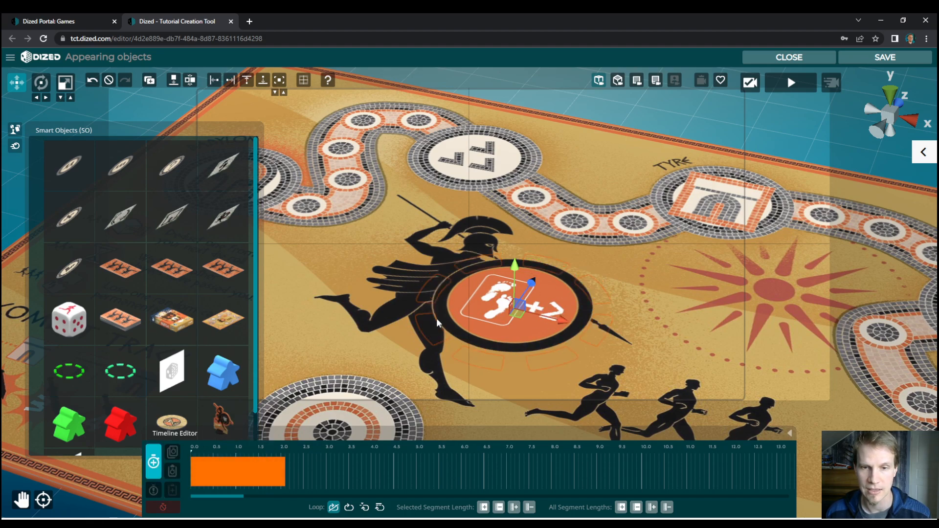
scroll(437, 314, down, 5)
scroll(498, 342, down, 5)
scroll(498, 350, down, 3)
mouse_move(472, 251)
mouse_down()
mouse_move(482, 363)
mouse_move(478, 186)
mouse_move(474, 374)
mouse_move(478, 166)
mouse_move(474, 386)
mouse_move(479, 152)
mouse_move(474, 318)
mouse_move(471, 161)
mouse_move(473, 245)
mouse_up()
key(r)
drag(473, 309, 444, 333)
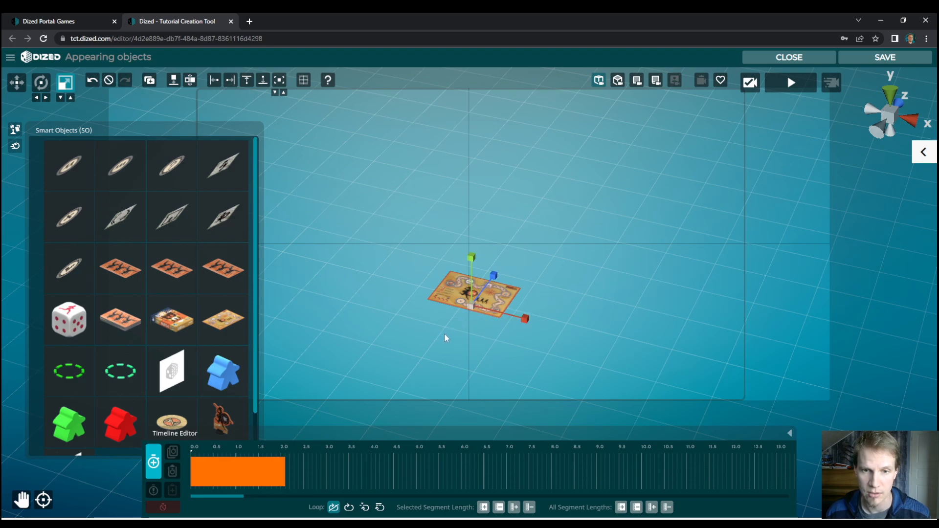
click(157, 462)
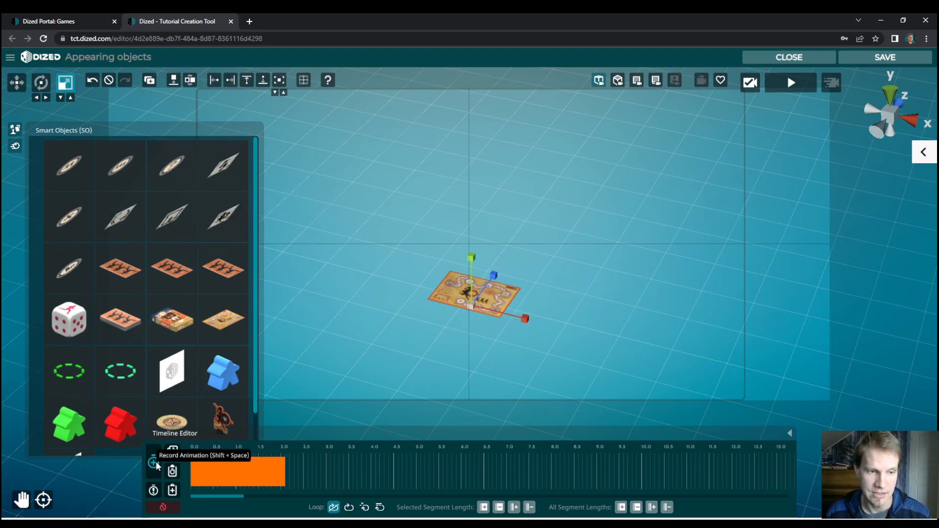
- Shorten the first segment to about 0.1 seconds, make a short second segment start at about 3.2 seconds, and preview the animation
scroll(456, 296, up, 6)
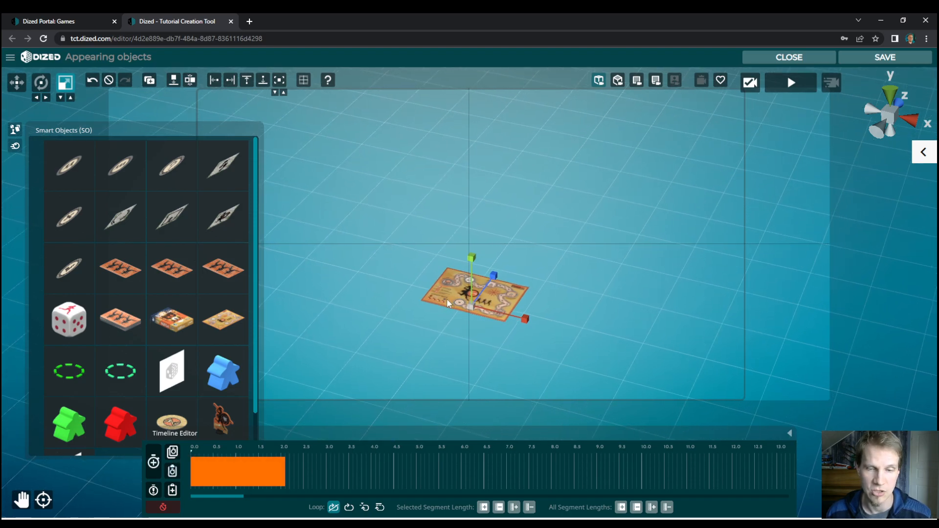
drag(471, 308, 466, 327)
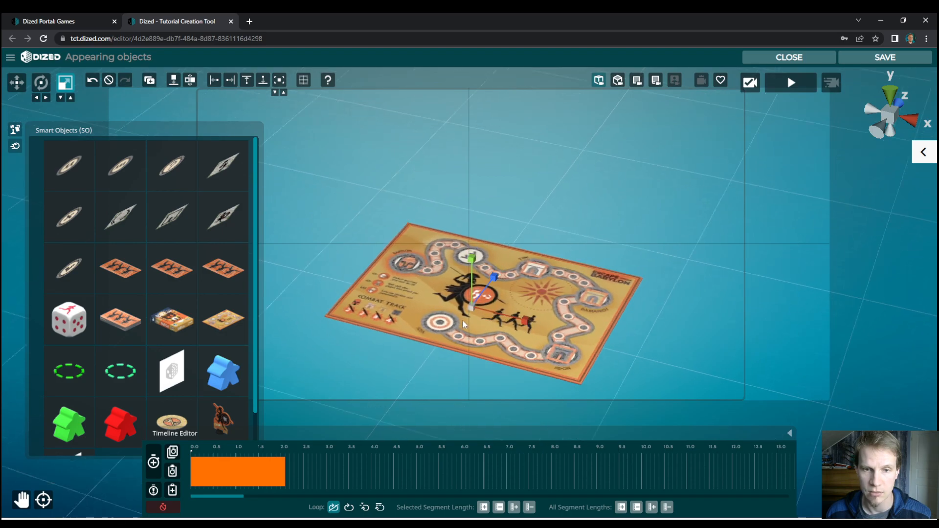
scroll(466, 328, up, 6)
key(q)
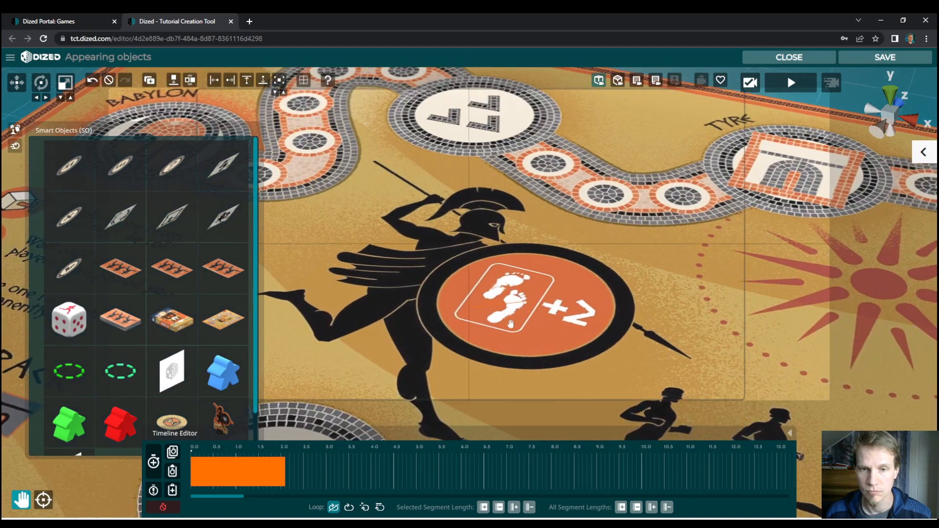
drag(513, 334, 469, 315)
scroll(468, 315, down, 3)
click(266, 463)
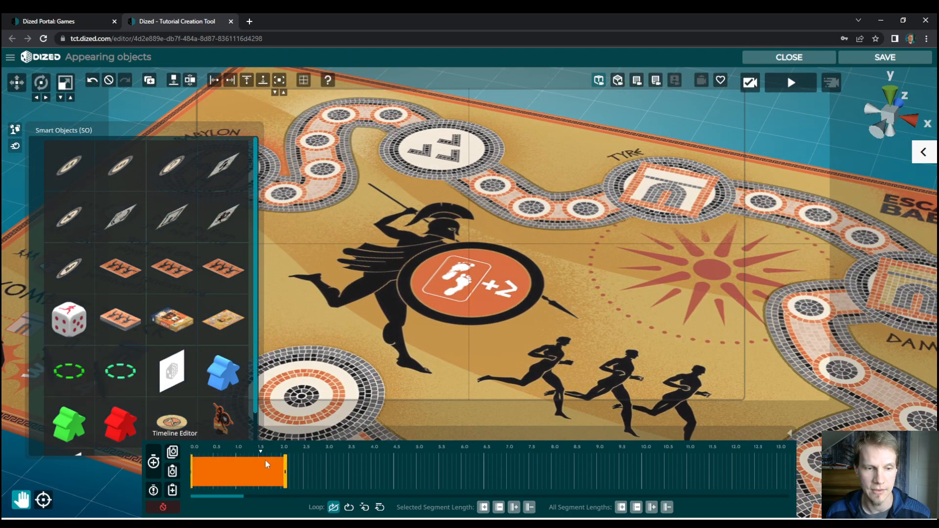
drag(284, 476, 338, 476)
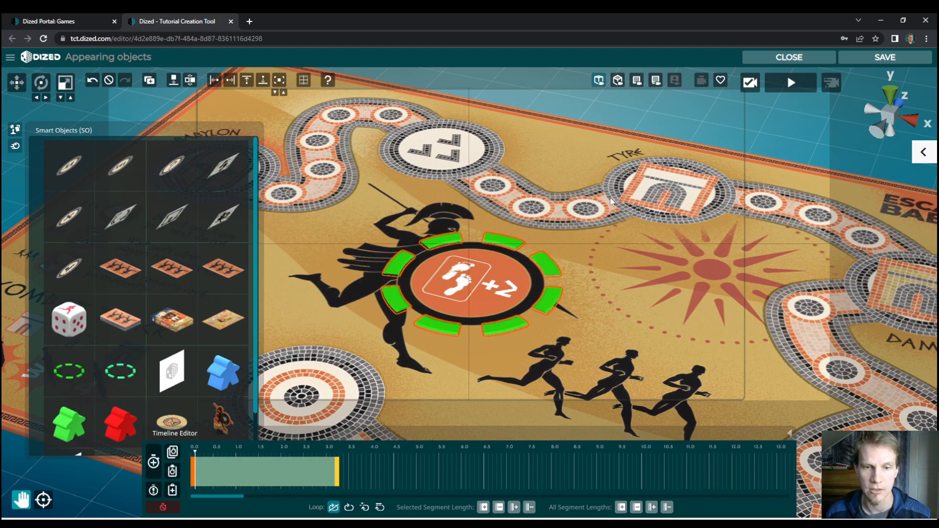
click(789, 85)
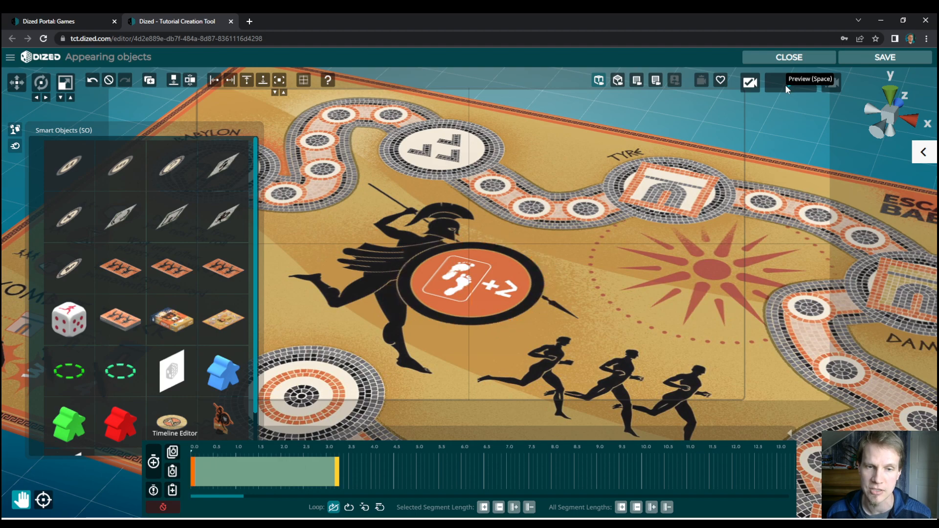
click(786, 87)
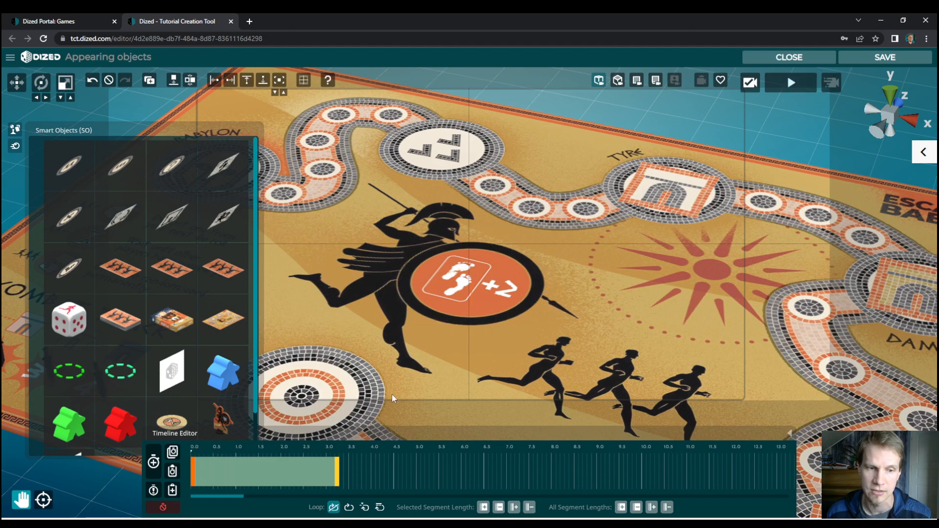
- Delete the highlight's long second segment and record a segment of about 1 second that rotates the highlight clockwise around the +2 shield
right_click(339, 477)
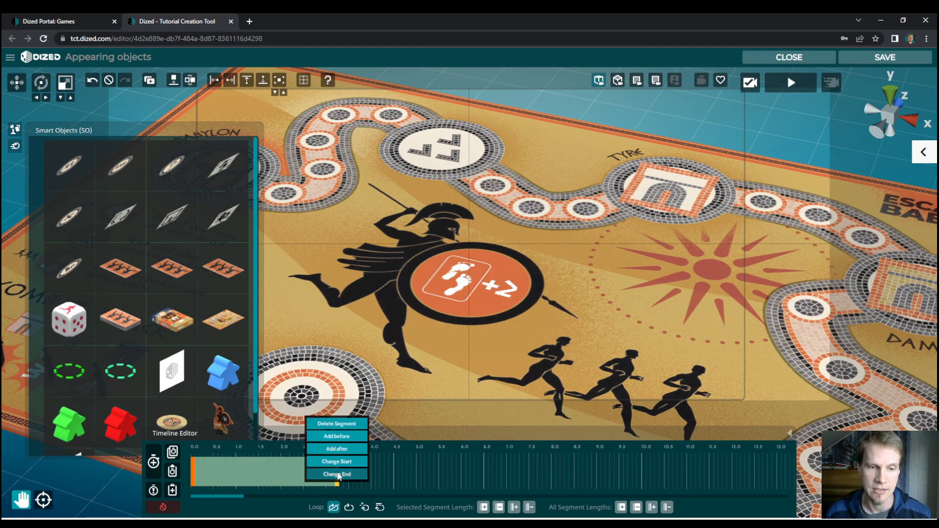
click(338, 424)
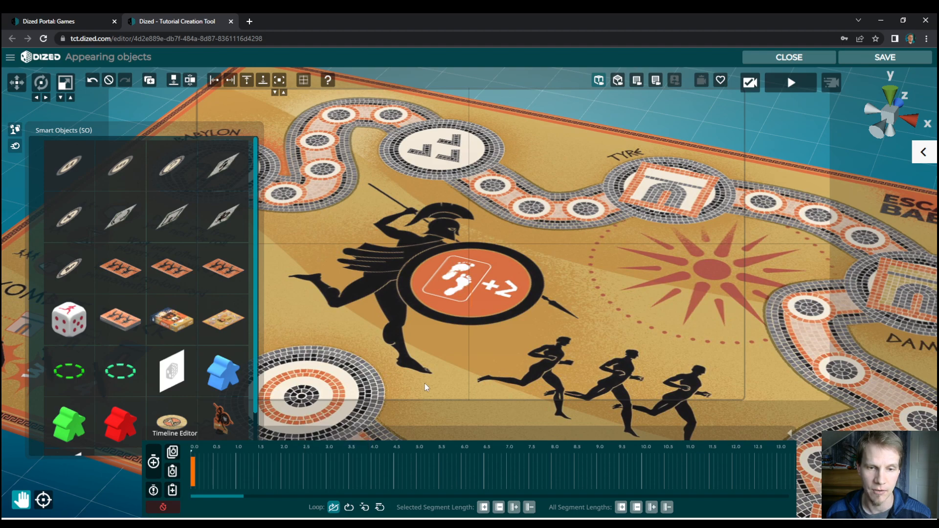
click(156, 464)
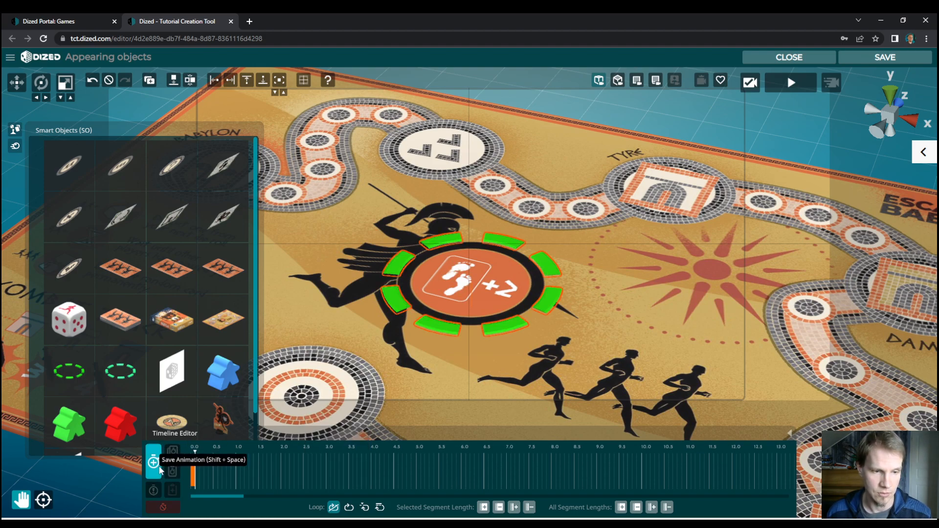
key(e)
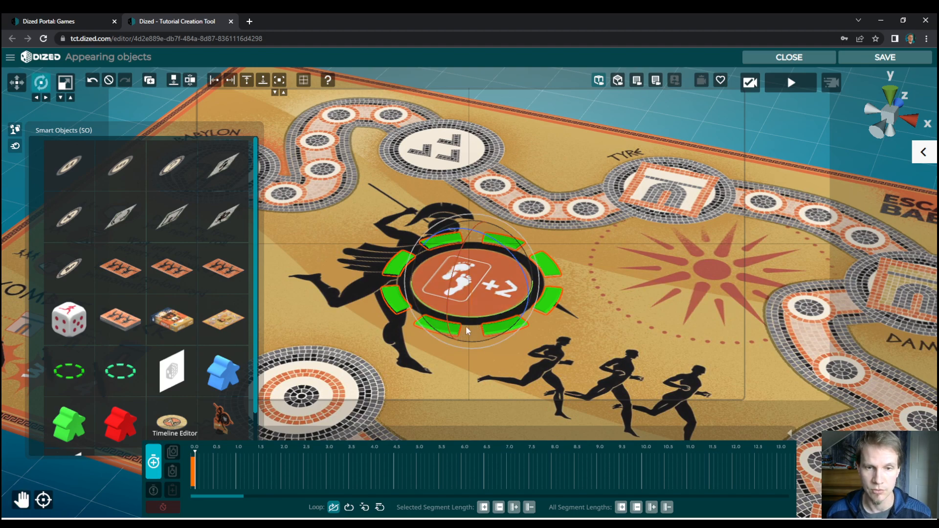
drag(485, 321, 405, 313)
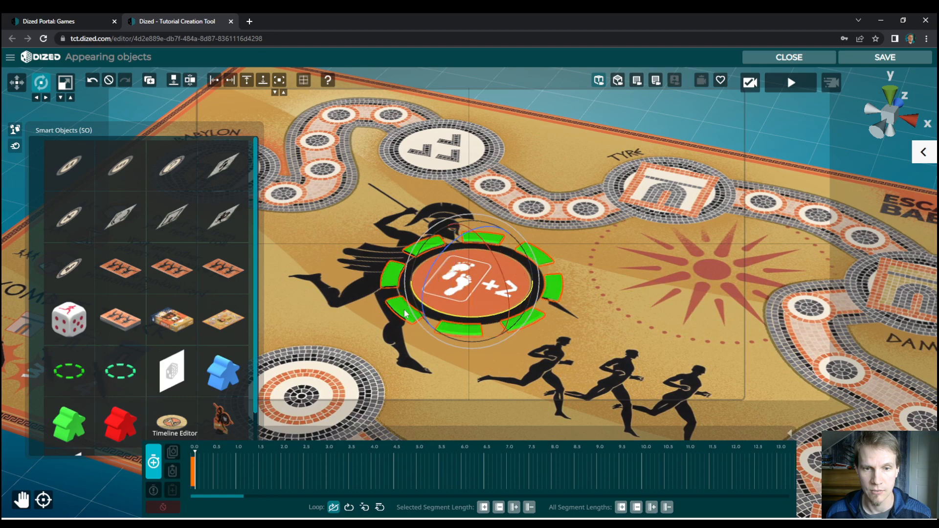
click(154, 462)
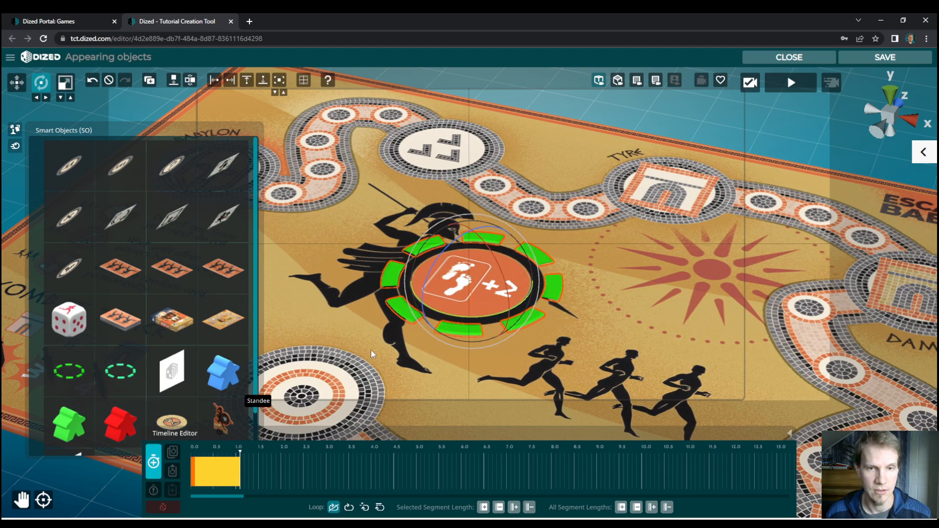
- Rotate the highlight further in another segment of about 1 second and add one more segment of the same length after it
drag(482, 317, 425, 315)
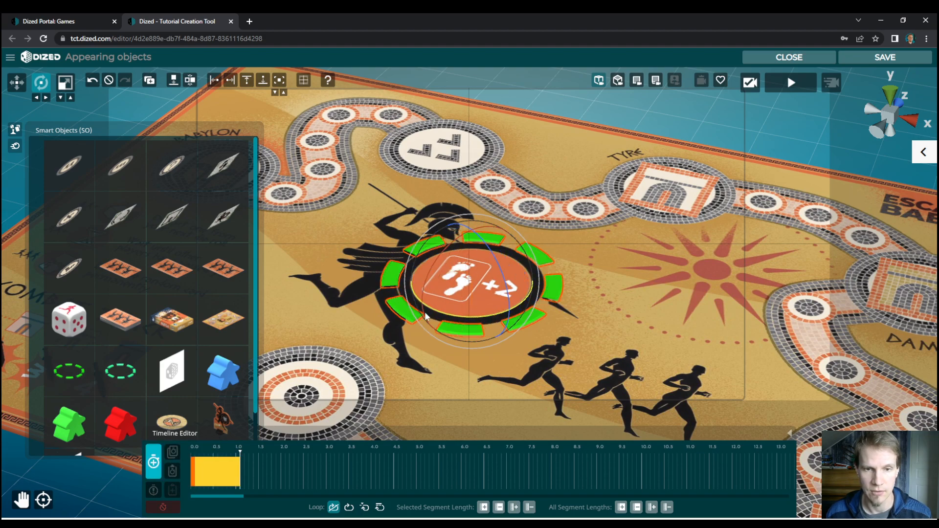
click(153, 462)
click(154, 462)
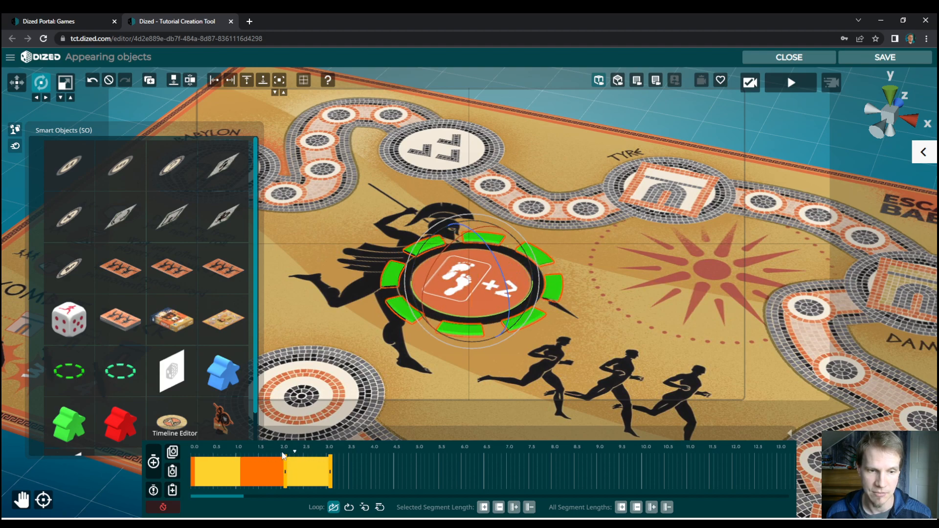
- Change the last segment's end so the highlight drops beneath the board scaled very small, shorten that segment to about 0.1 seconds, and preview the animation
click(311, 473)
click(318, 474)
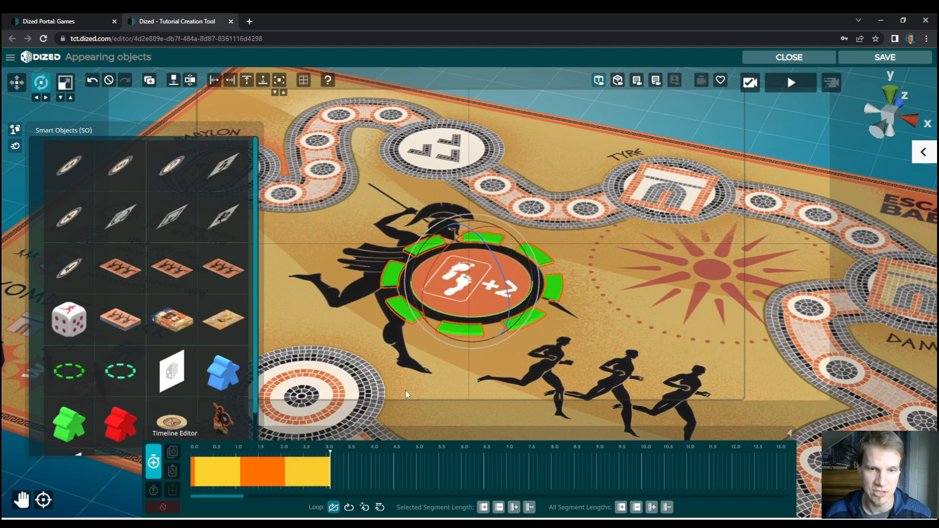
key(w)
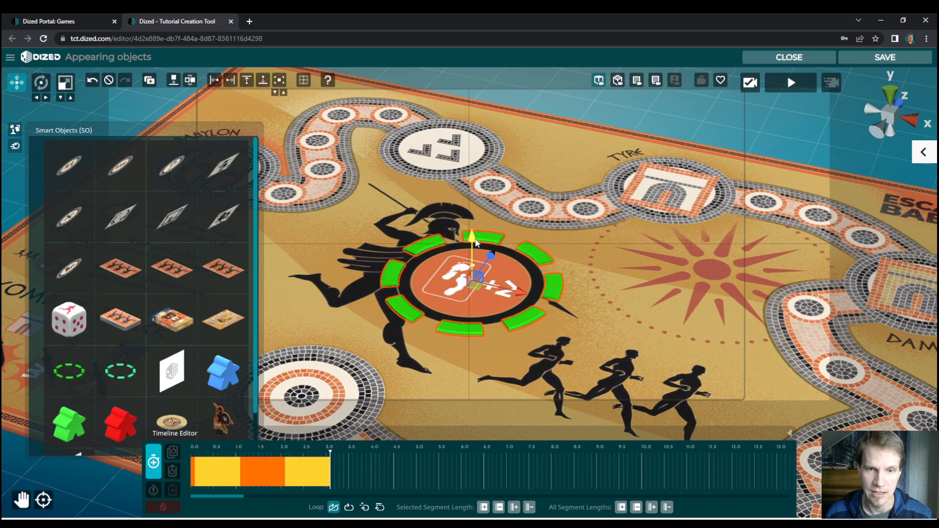
key(r)
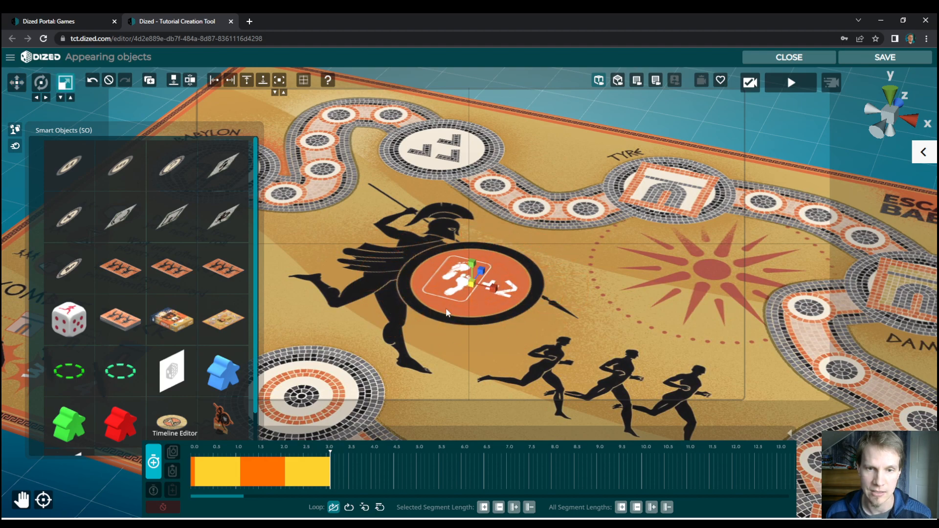
drag(439, 320, 439, 321)
click(155, 462)
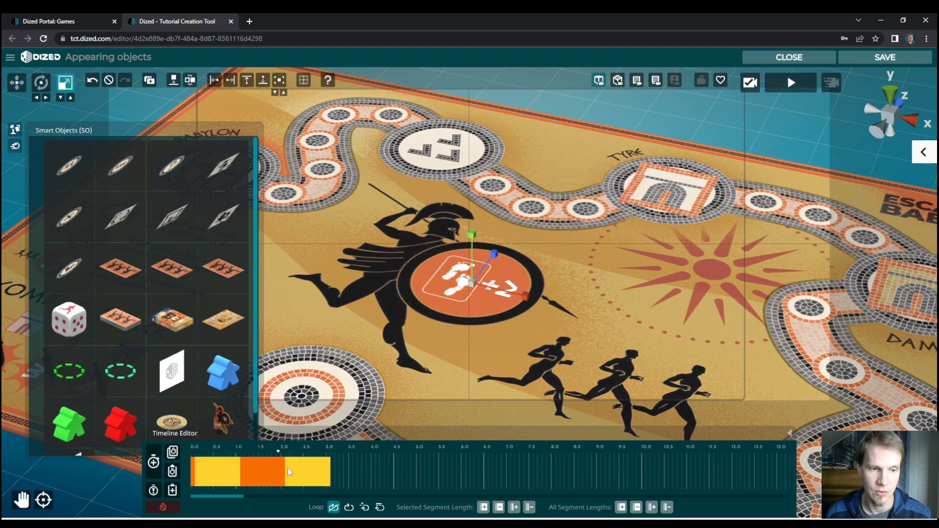
drag(330, 475, 289, 481)
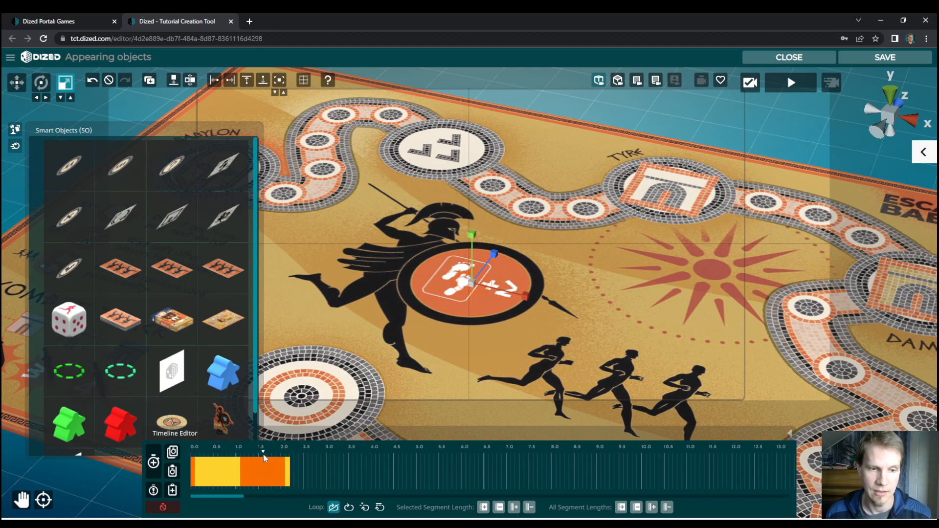
click(783, 84)
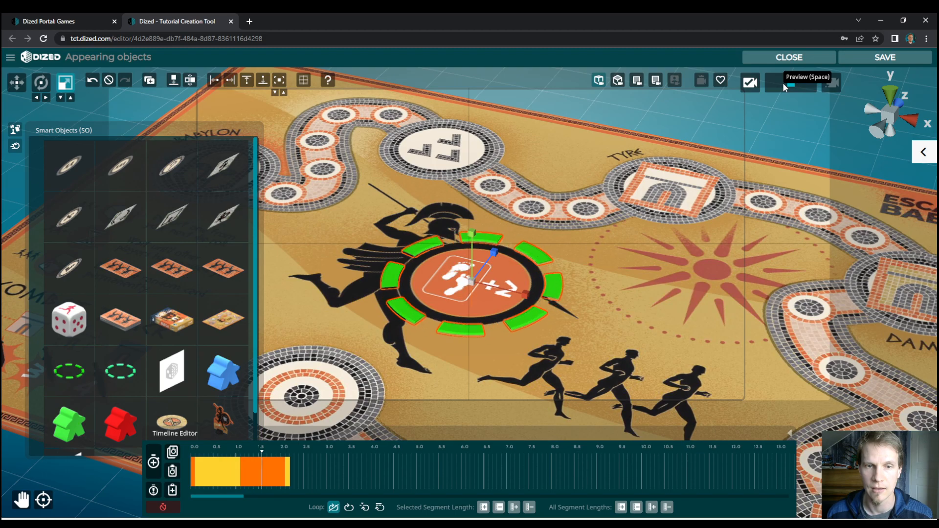
- Change the last segment's end so the highlight sits much farther below the gameboard, and save the animation
scroll(423, 337, down, 5)
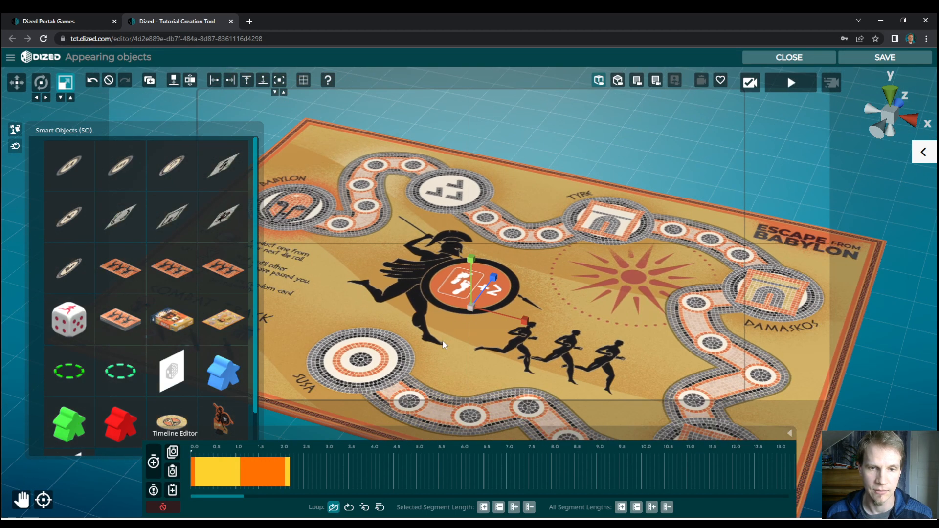
scroll(460, 347, down, 5)
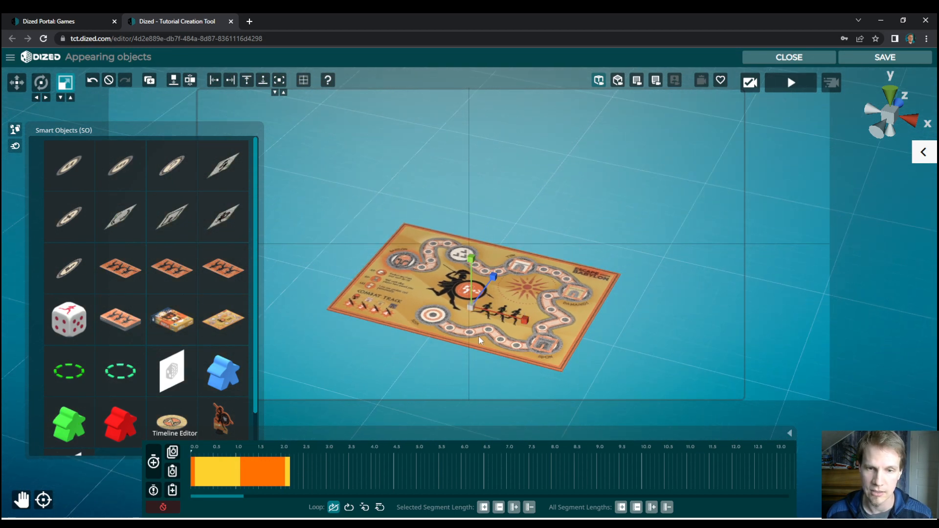
scroll(470, 357, down, 3)
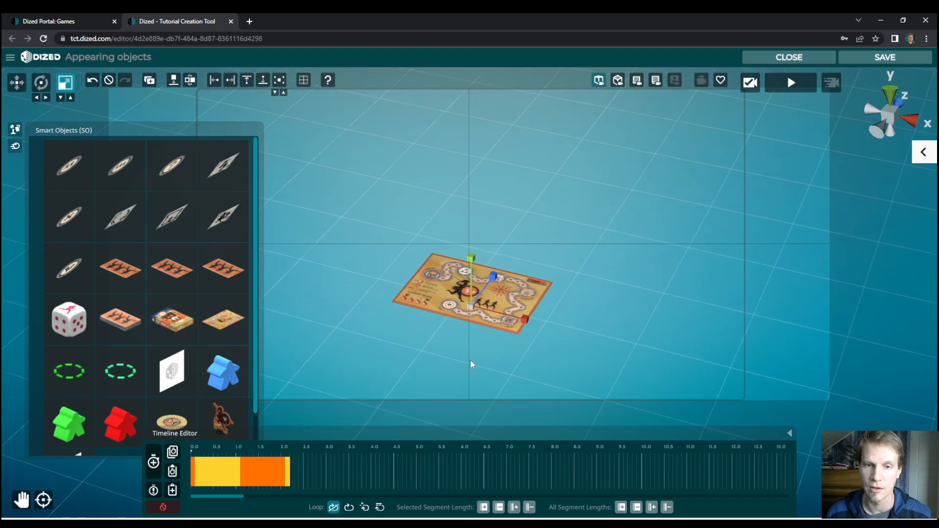
right_click(290, 478)
click(291, 474)
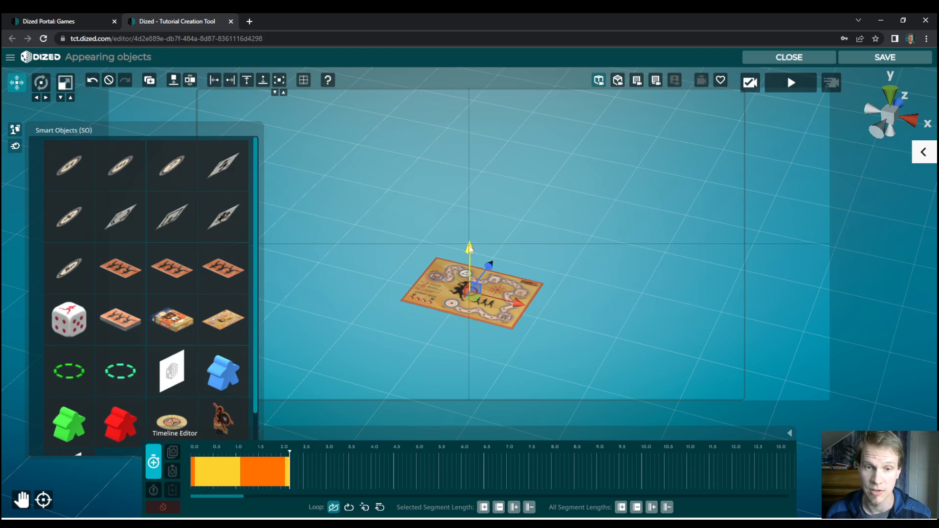
drag(485, 275, 468, 368)
drag(475, 321, 467, 298)
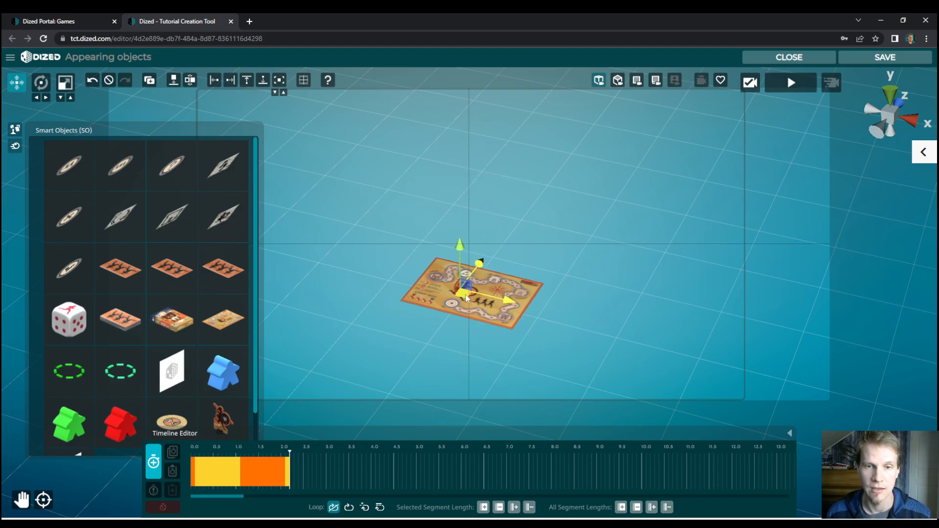
click(154, 463)
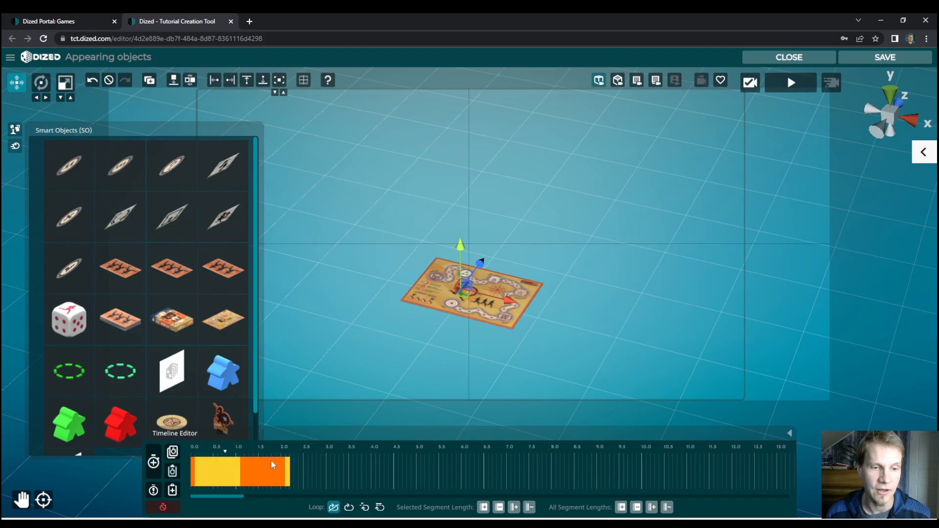
- Preview the animation from the top view, then close the block and play it in the tutorial preview
click(656, 81)
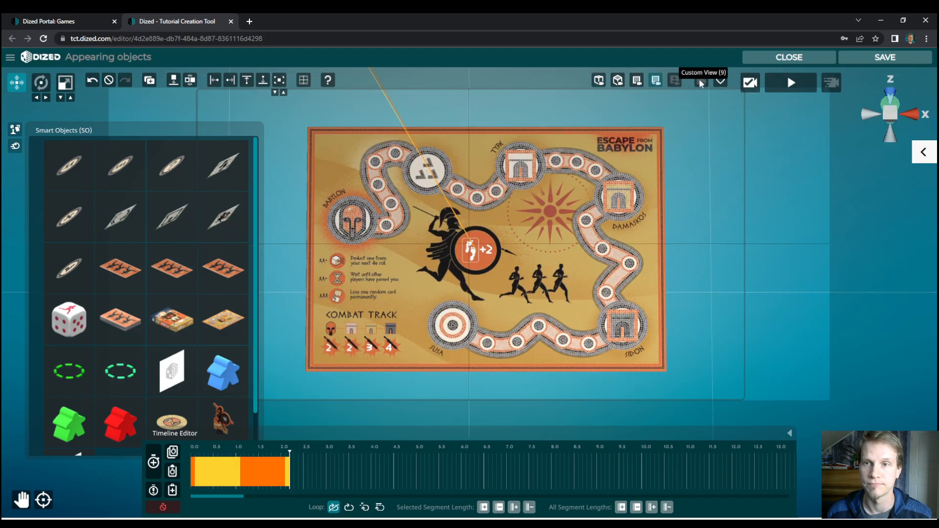
click(794, 84)
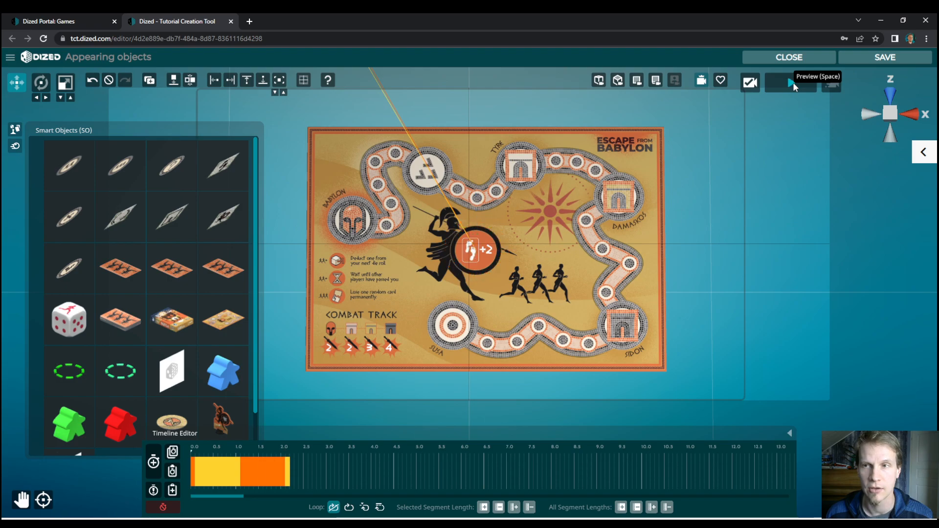
click(795, 59)
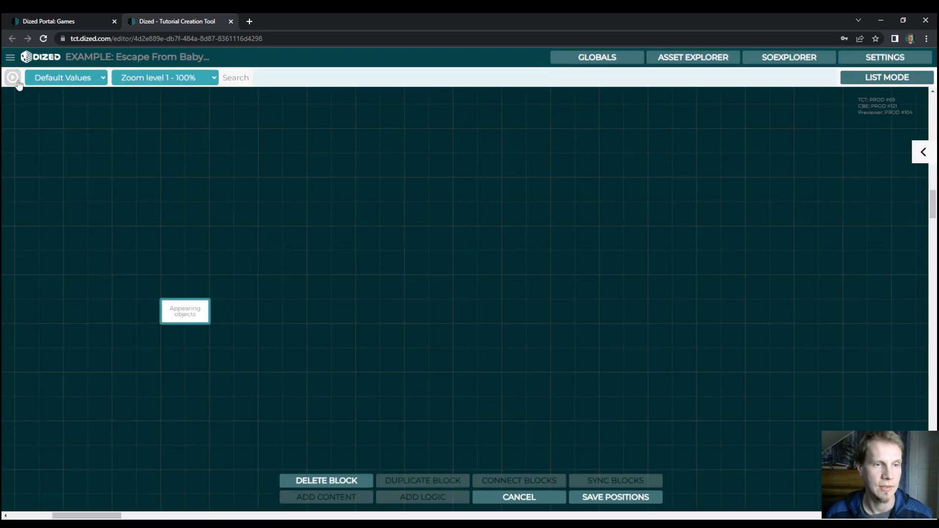
click(14, 78)
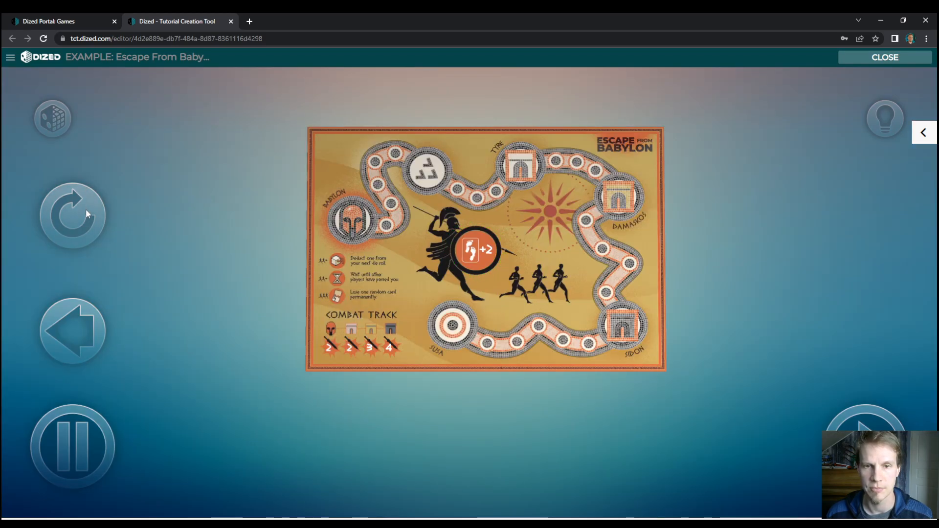
click(853, 61)
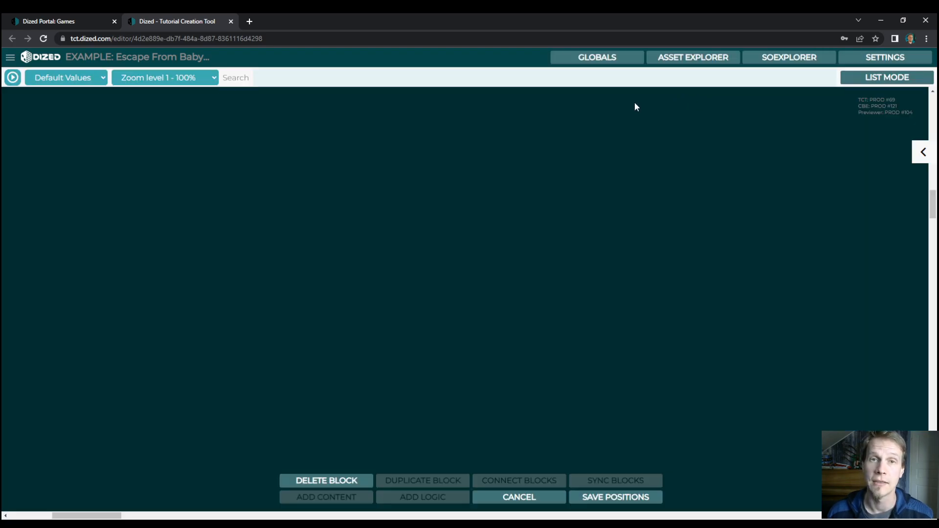
- Reopen the Appearing objects block and place a blue meeple on the board beside the red sun
scroll(389, 348, down, 10)
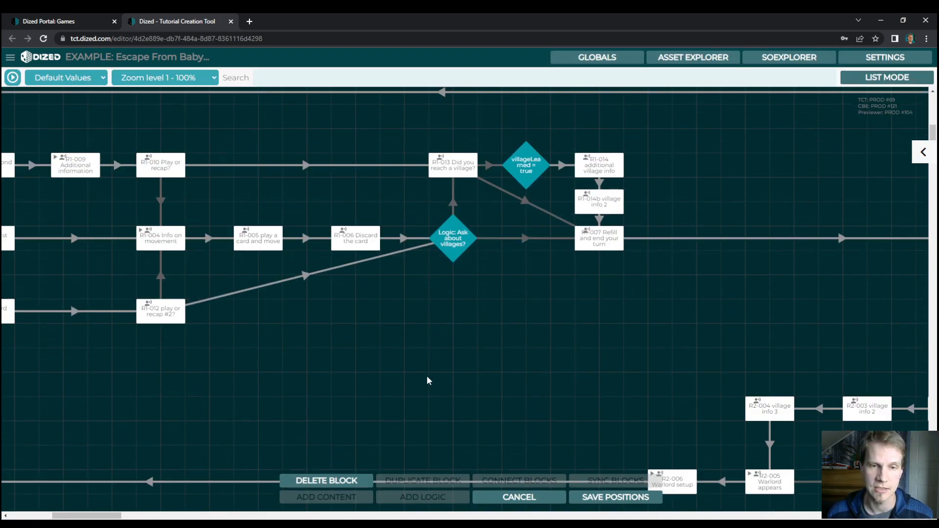
double_click(204, 364)
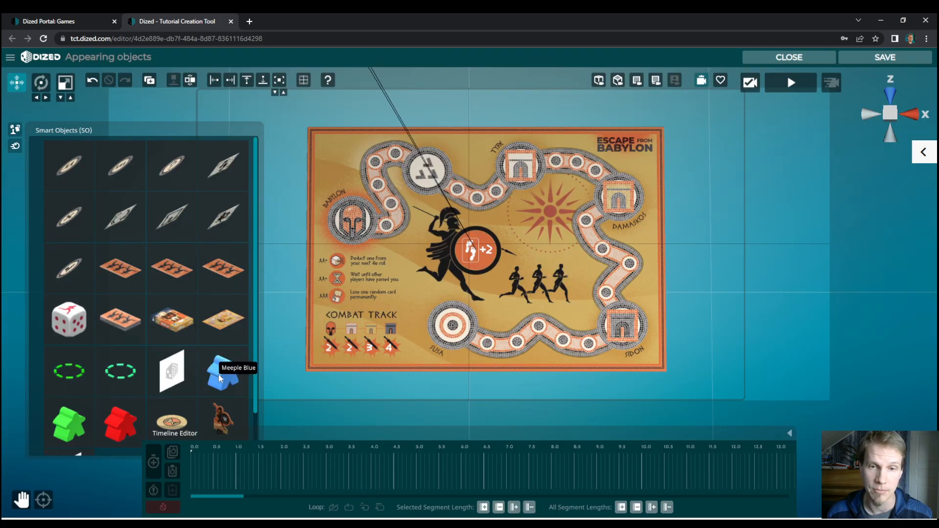
drag(219, 375, 498, 239)
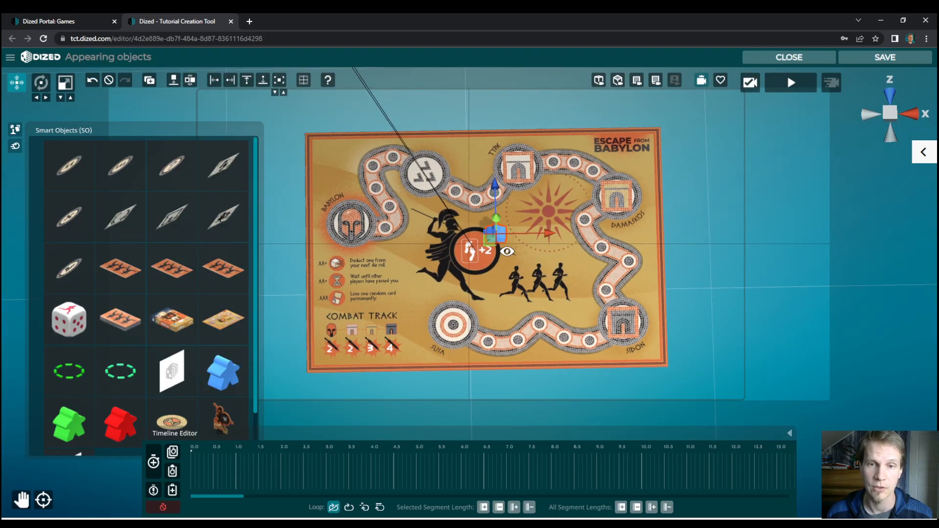
scroll(473, 233, up, 5)
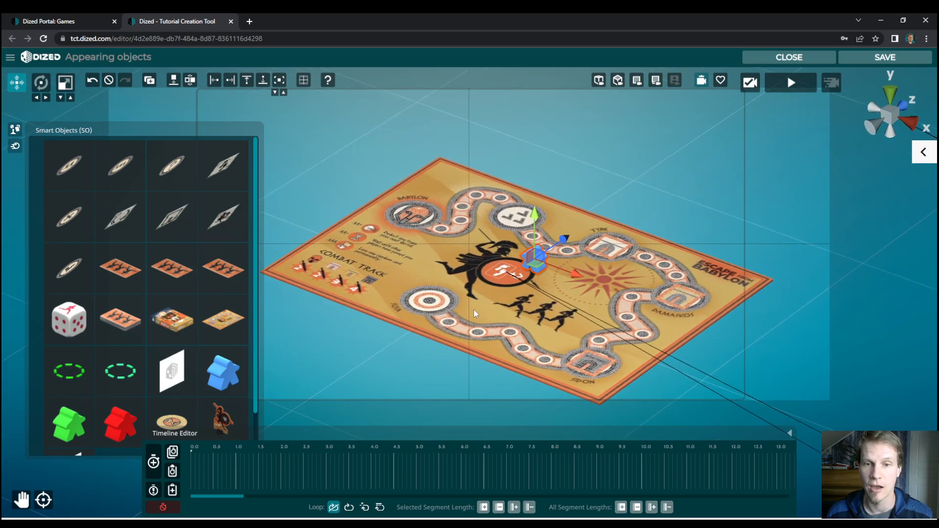
drag(551, 260, 622, 284)
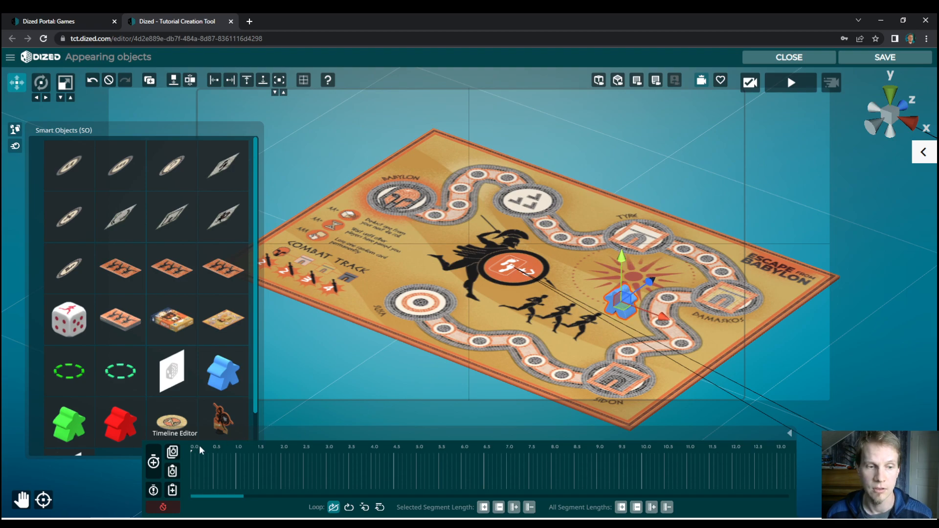
- Add an animation segment to the blue meeple, change its start to far outside the board, and shorten it to about 0.1 seconds
click(155, 463)
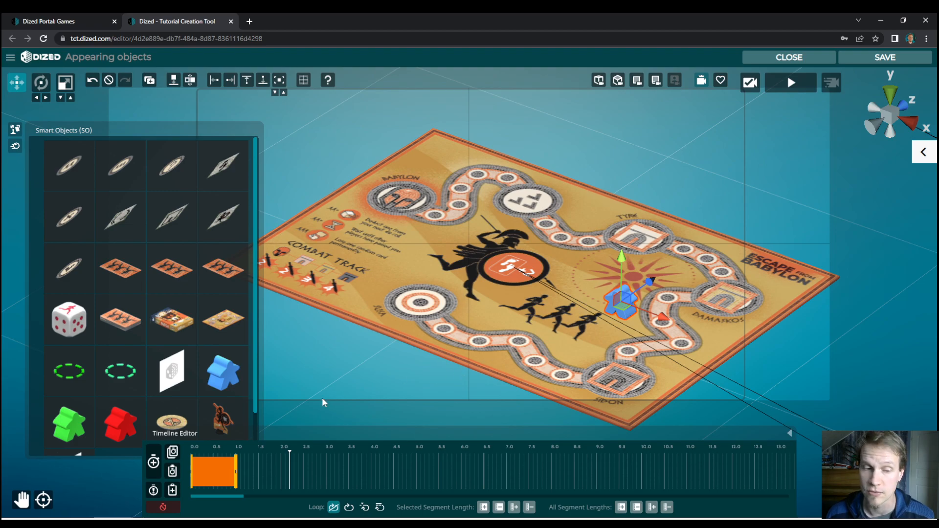
right_click(210, 474)
click(222, 473)
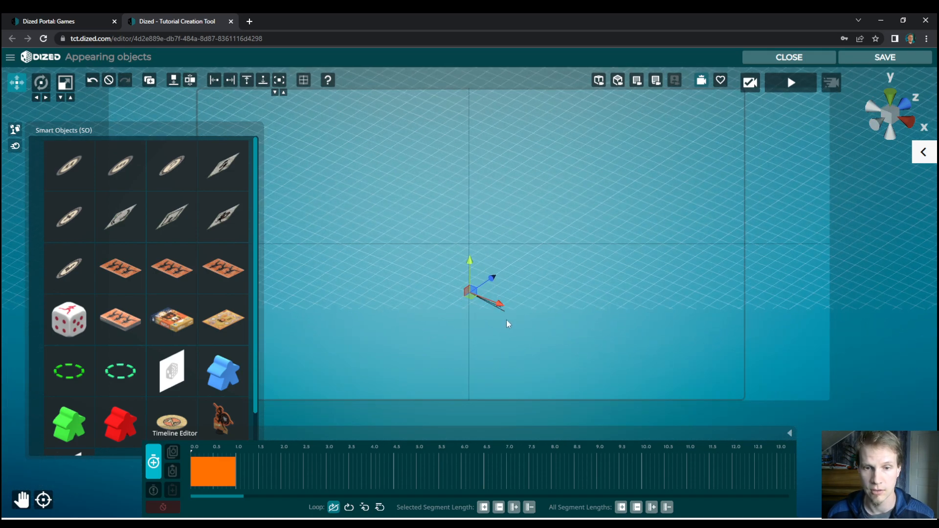
drag(498, 304, 773, 426)
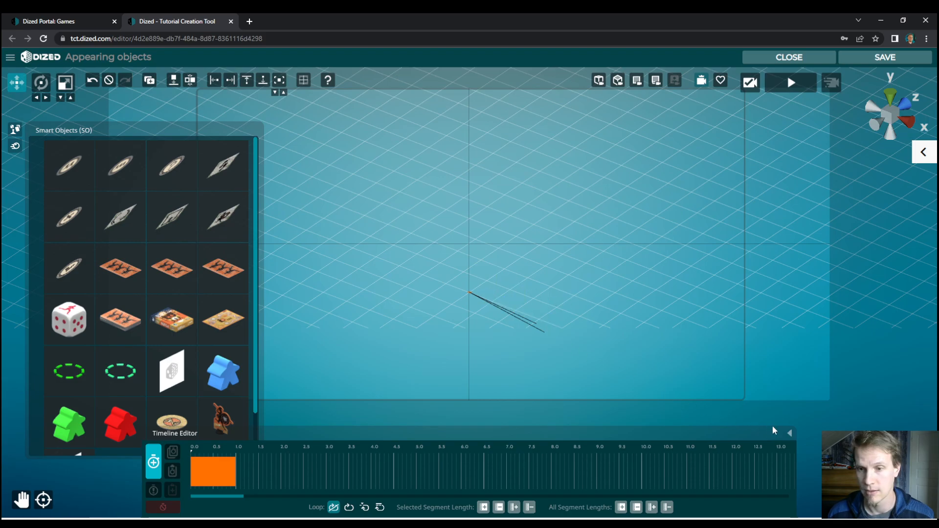
click(208, 472)
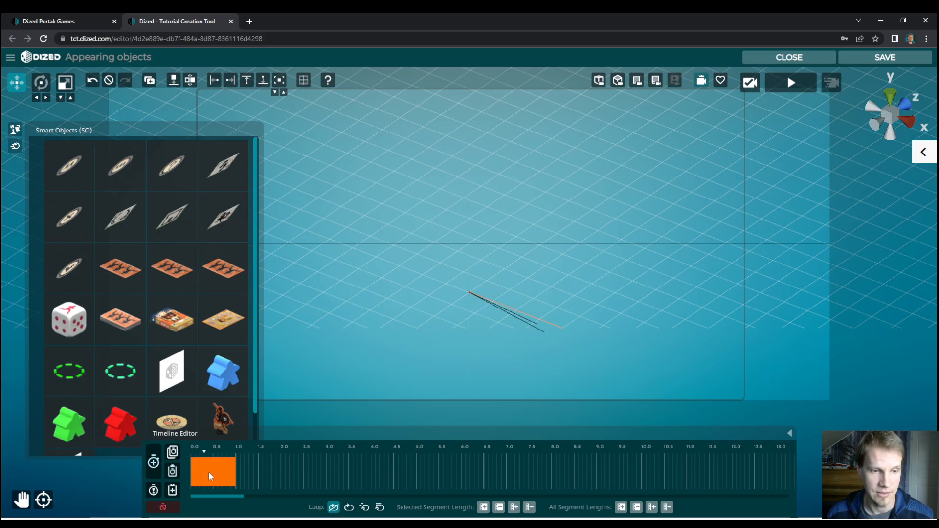
drag(236, 477, 194, 473)
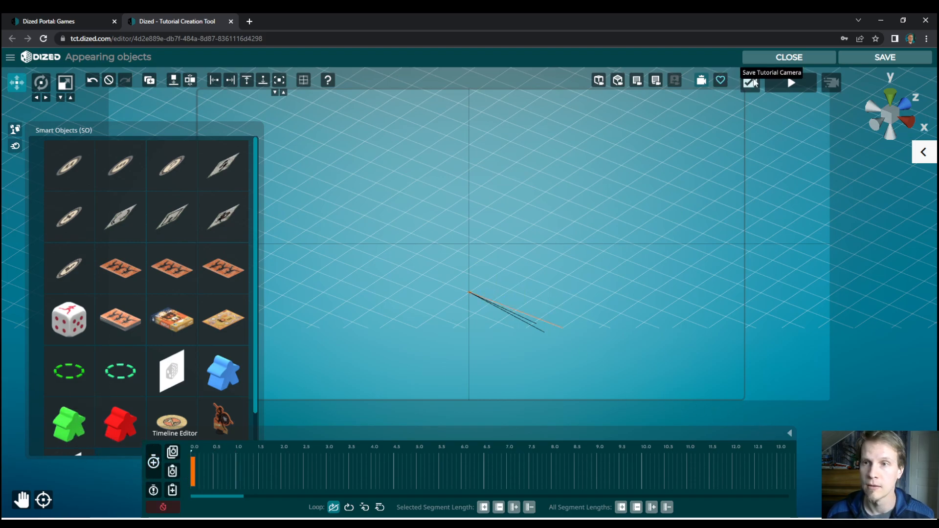
- Save the blue meeple's animation, close the block, and reopen the Appearing objects block
click(850, 61)
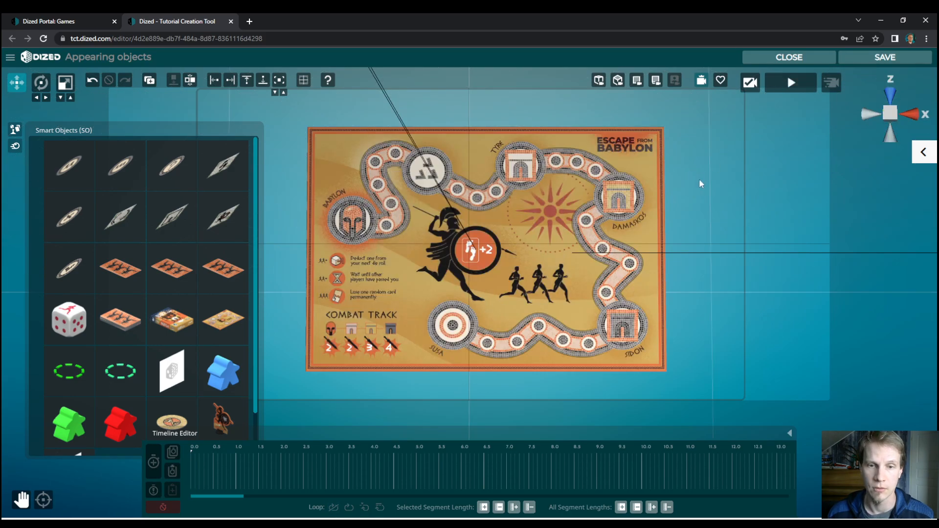
click(803, 58)
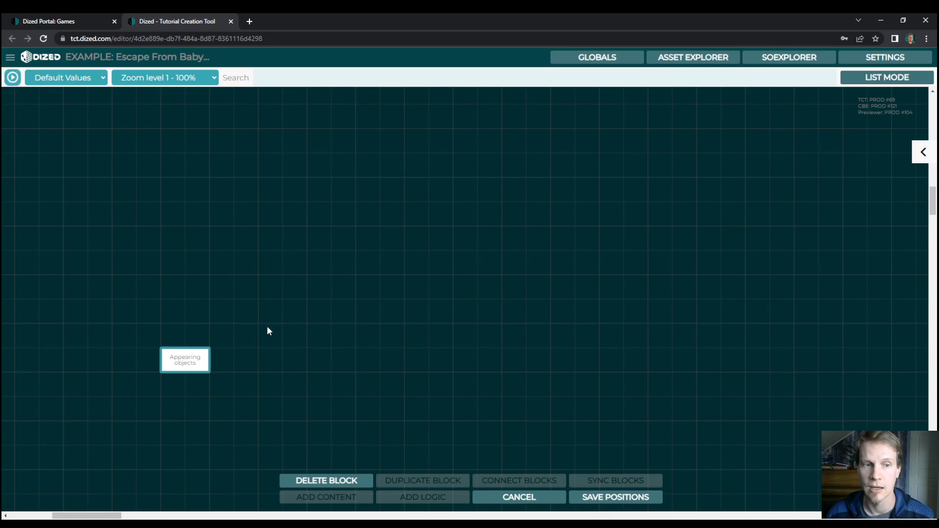
double_click(191, 371)
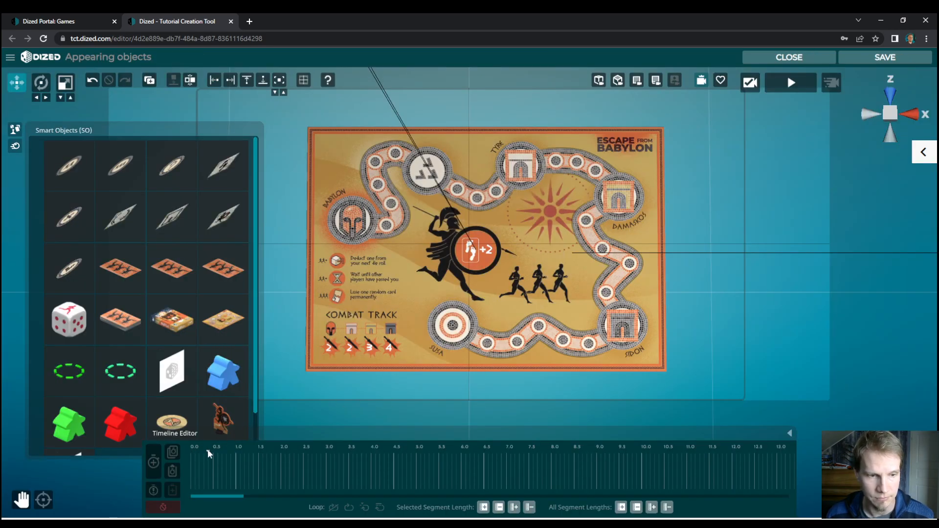
- Delay the blue meeple's animation segment to start at about 1.0 second, and play the block in the tutorial preview
click(243, 455)
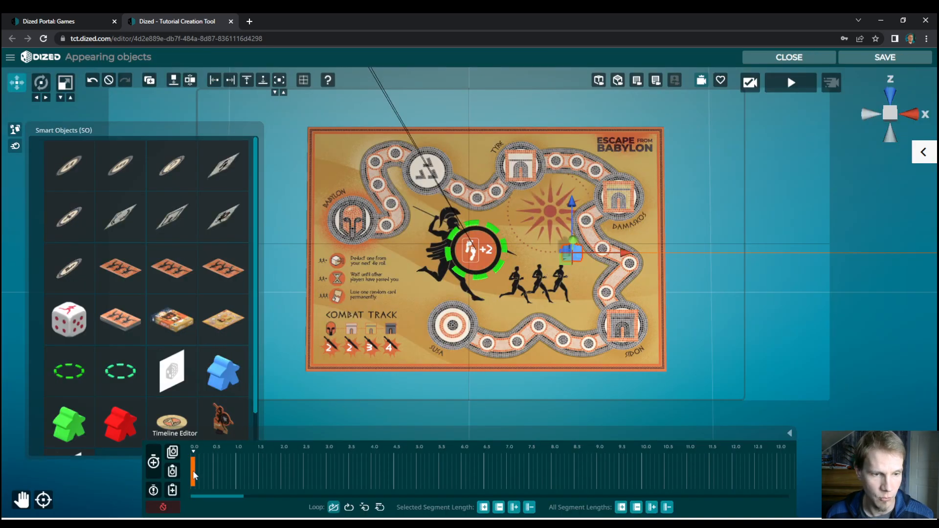
drag(193, 470, 216, 474)
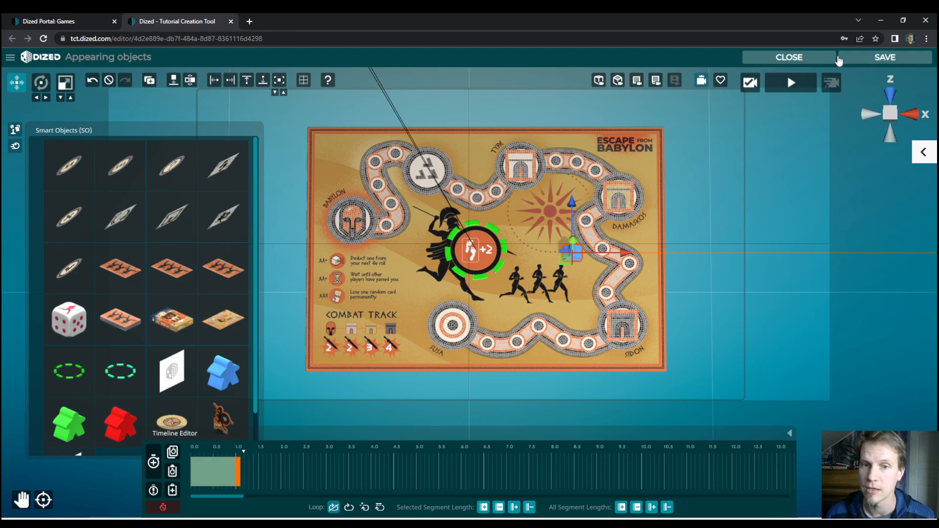
click(789, 58)
click(15, 78)
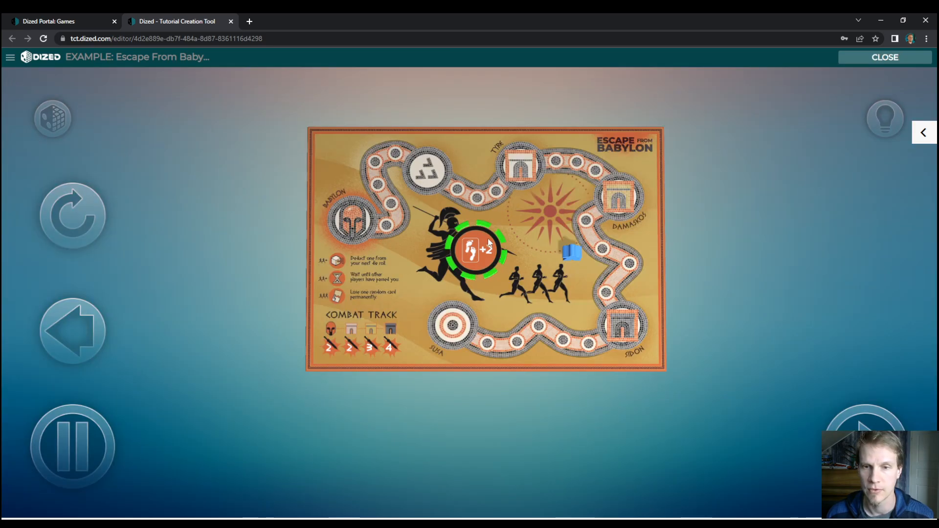
click(870, 57)
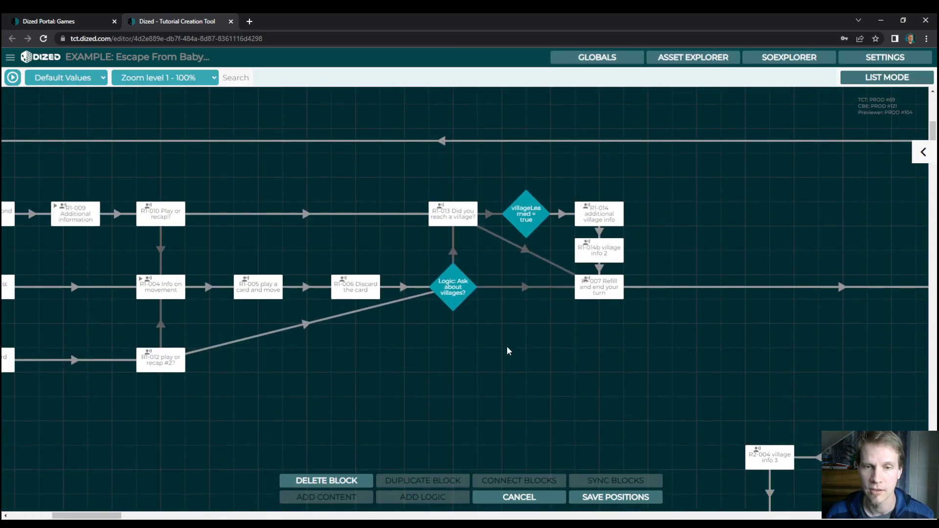
- Reopen the Appearing objects block and set the tutorial camera to a closer, angled view of the gameboard
double_click(188, 315)
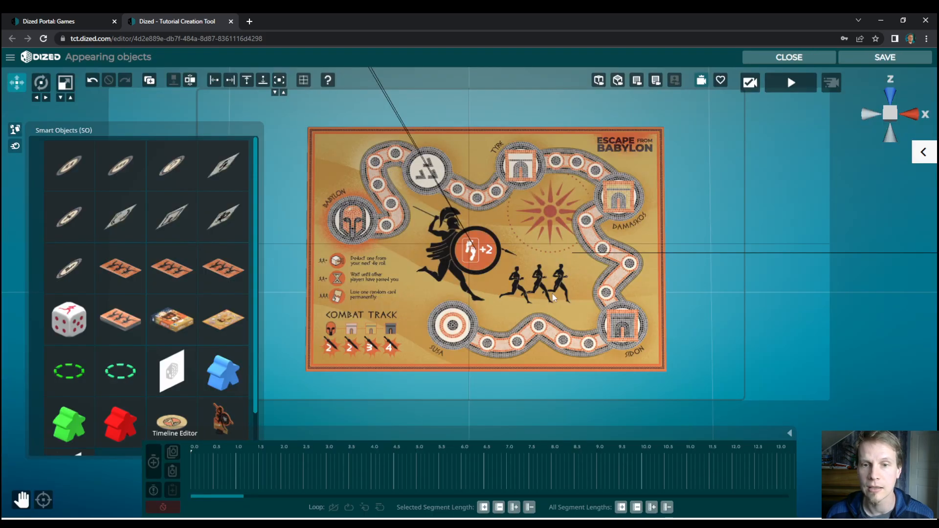
drag(572, 260, 482, 252)
scroll(596, 313, up, 5)
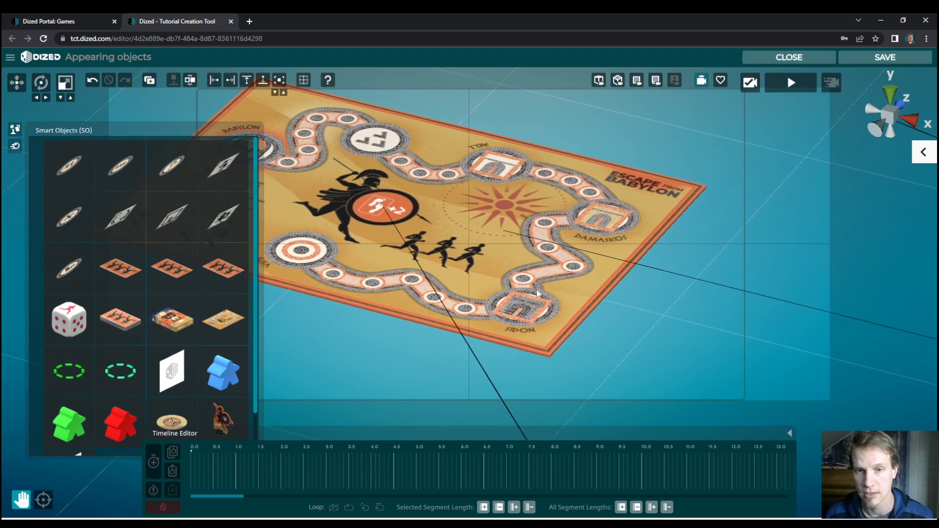
scroll(540, 286, up, 2)
drag(539, 286, 498, 311)
scroll(498, 312, up, 2)
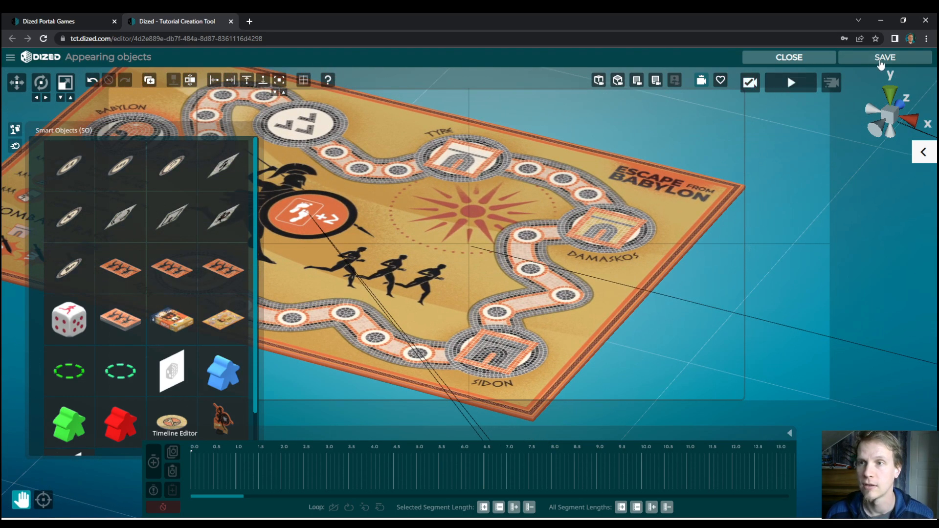
- Close the block and play it in the tutorial preview from the angled camera view
click(789, 57)
click(12, 75)
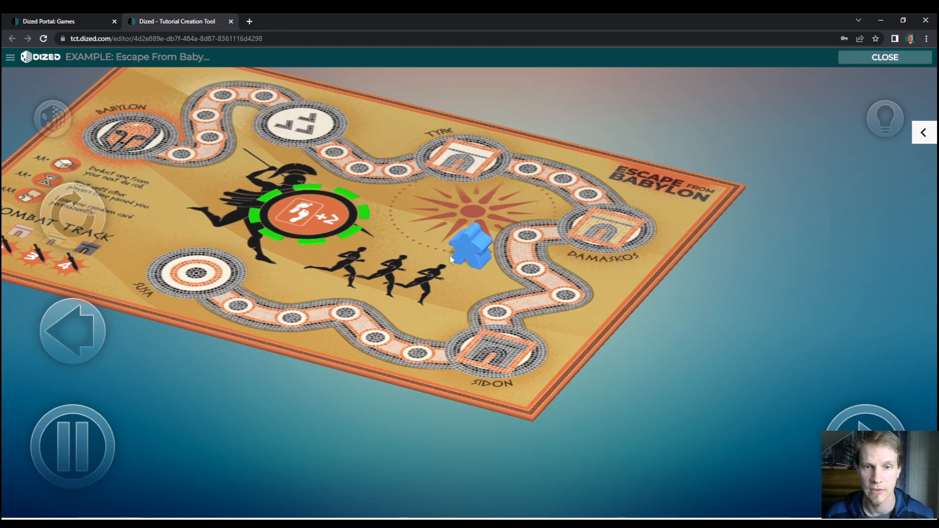
click(854, 60)
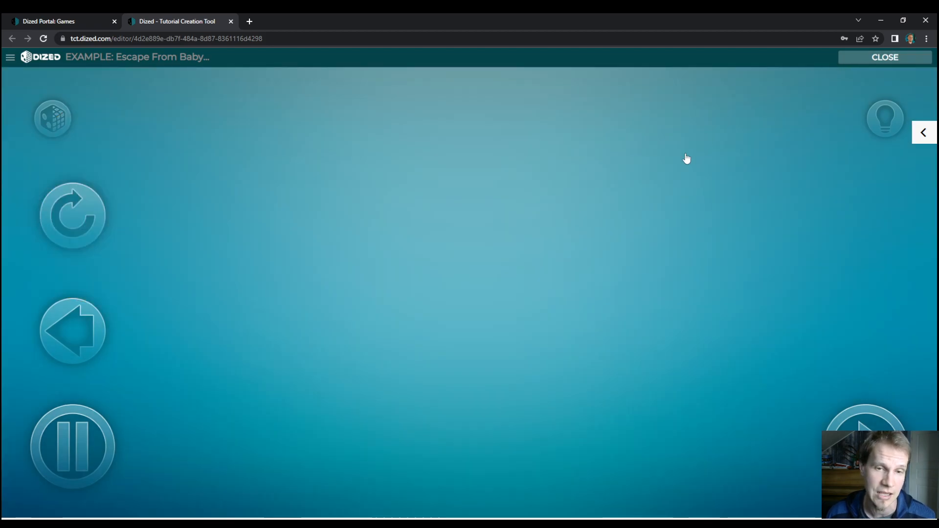